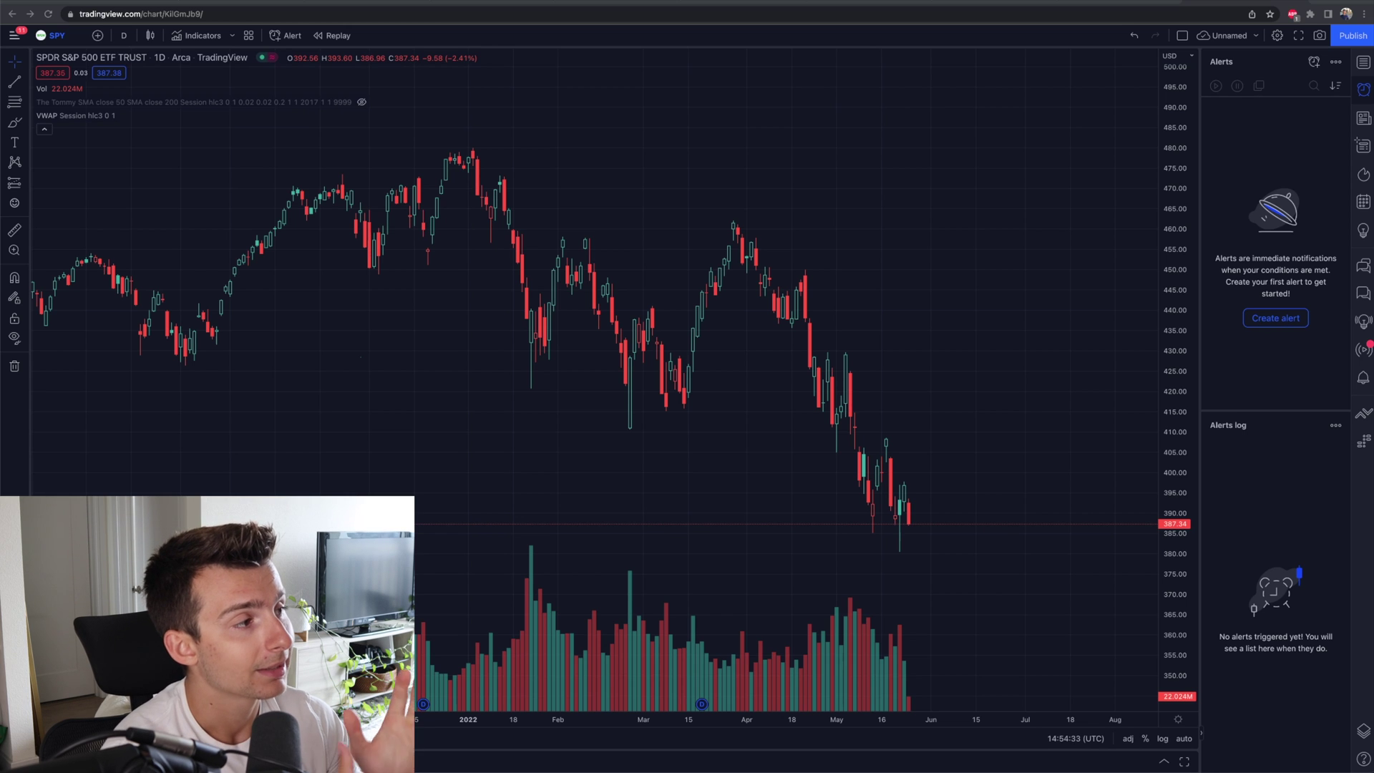
- Search for SPY and load the SPDR S&P 500 ETF Trust chart
{"action": "left_click", "coordinate": [64, 38]}
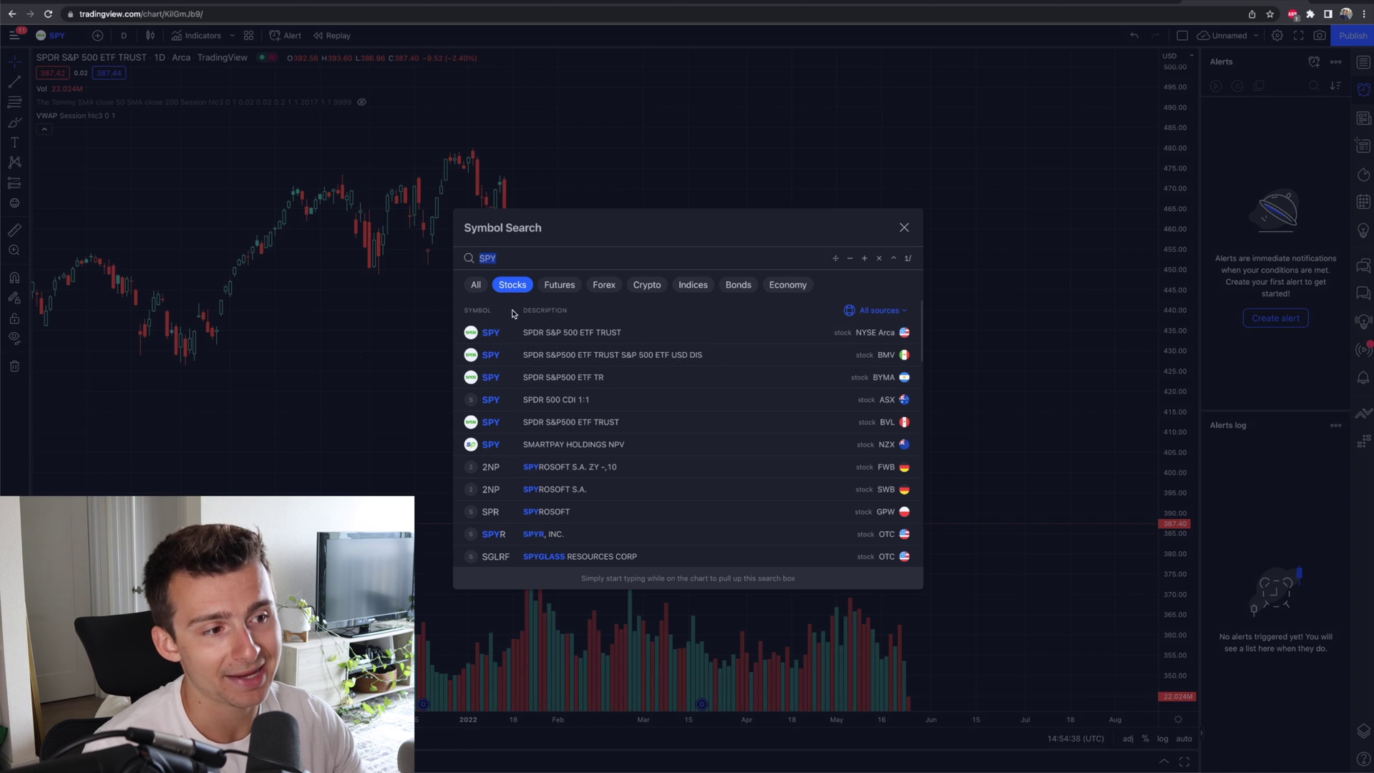
{"action": "left_click", "coordinate": [534, 333]}
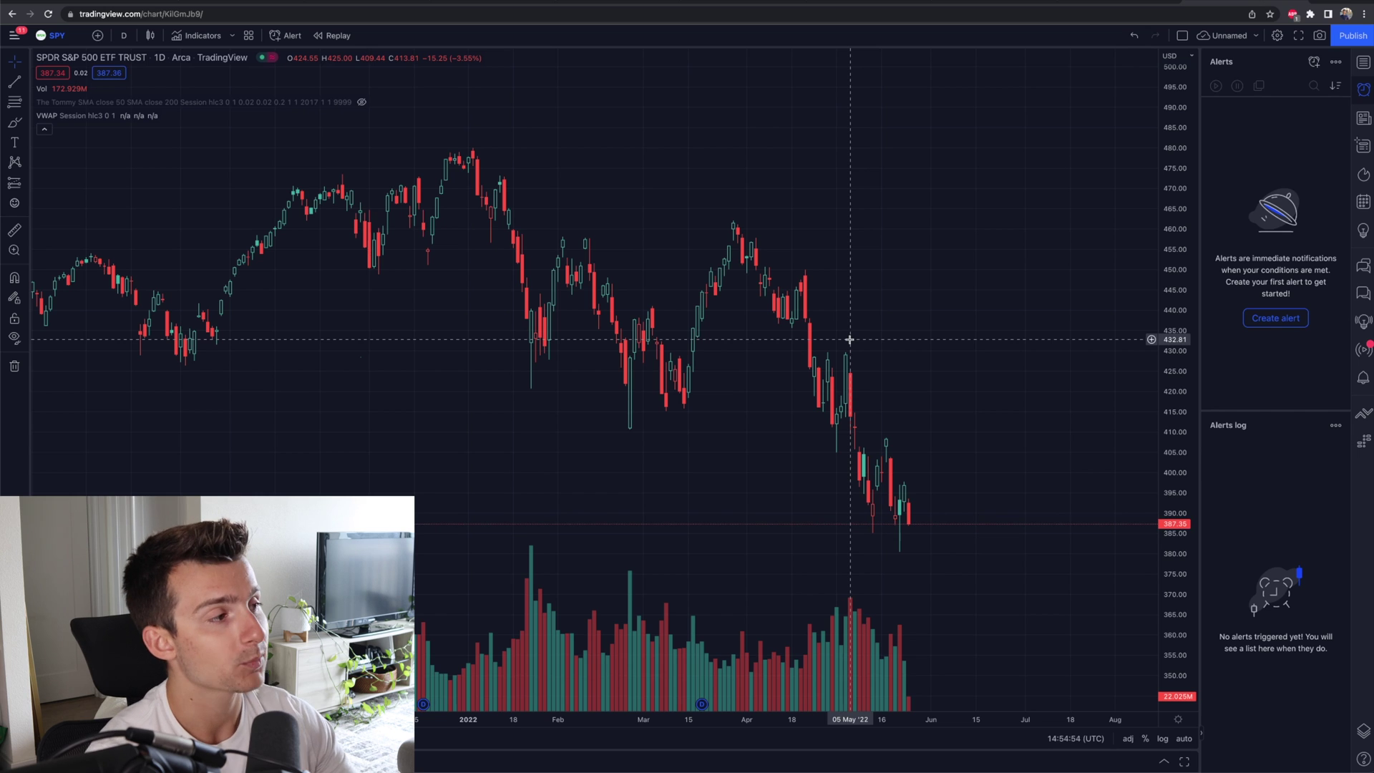
- Switch the right sidebar from Watchlist to Alerts and start a new alert on SPY
{"action": "left_click", "coordinate": [1363, 61]}
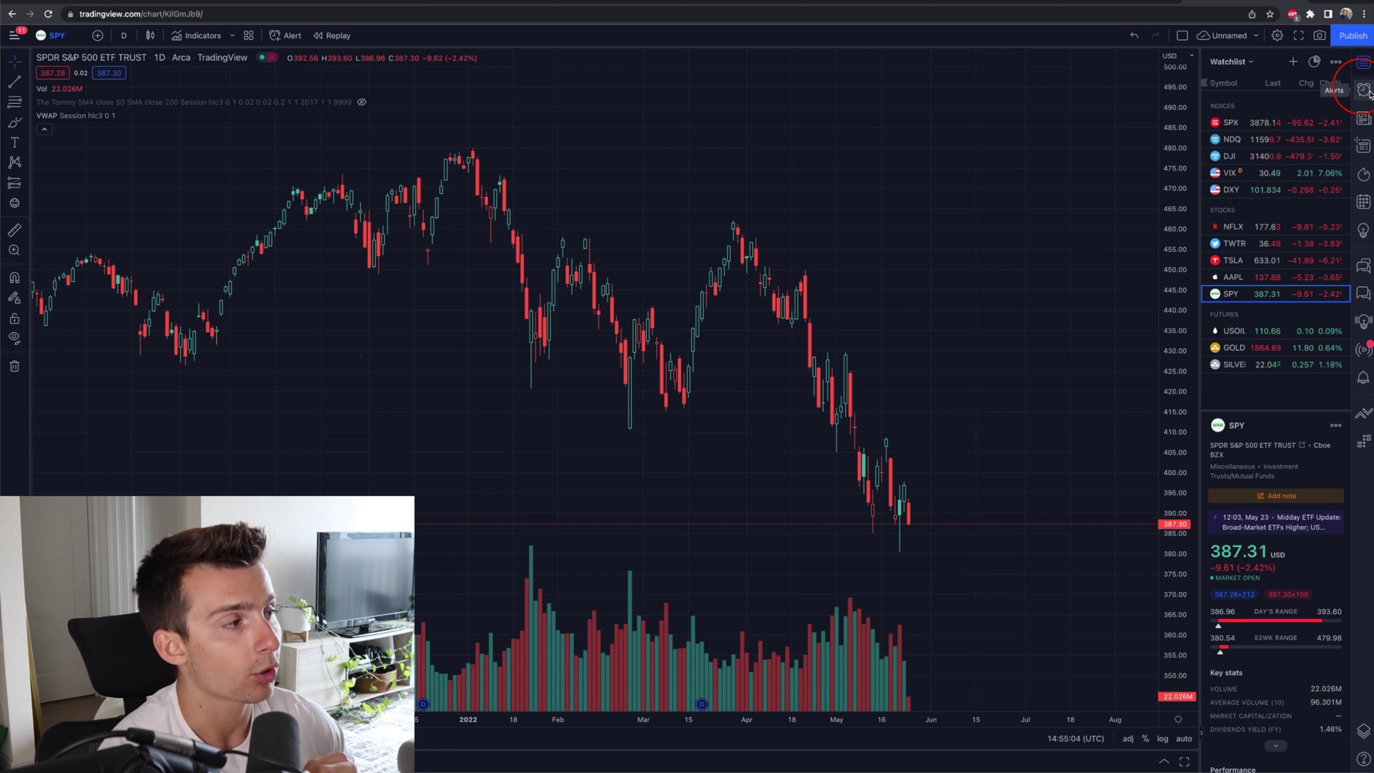
{"action": "left_click", "coordinate": [1369, 93]}
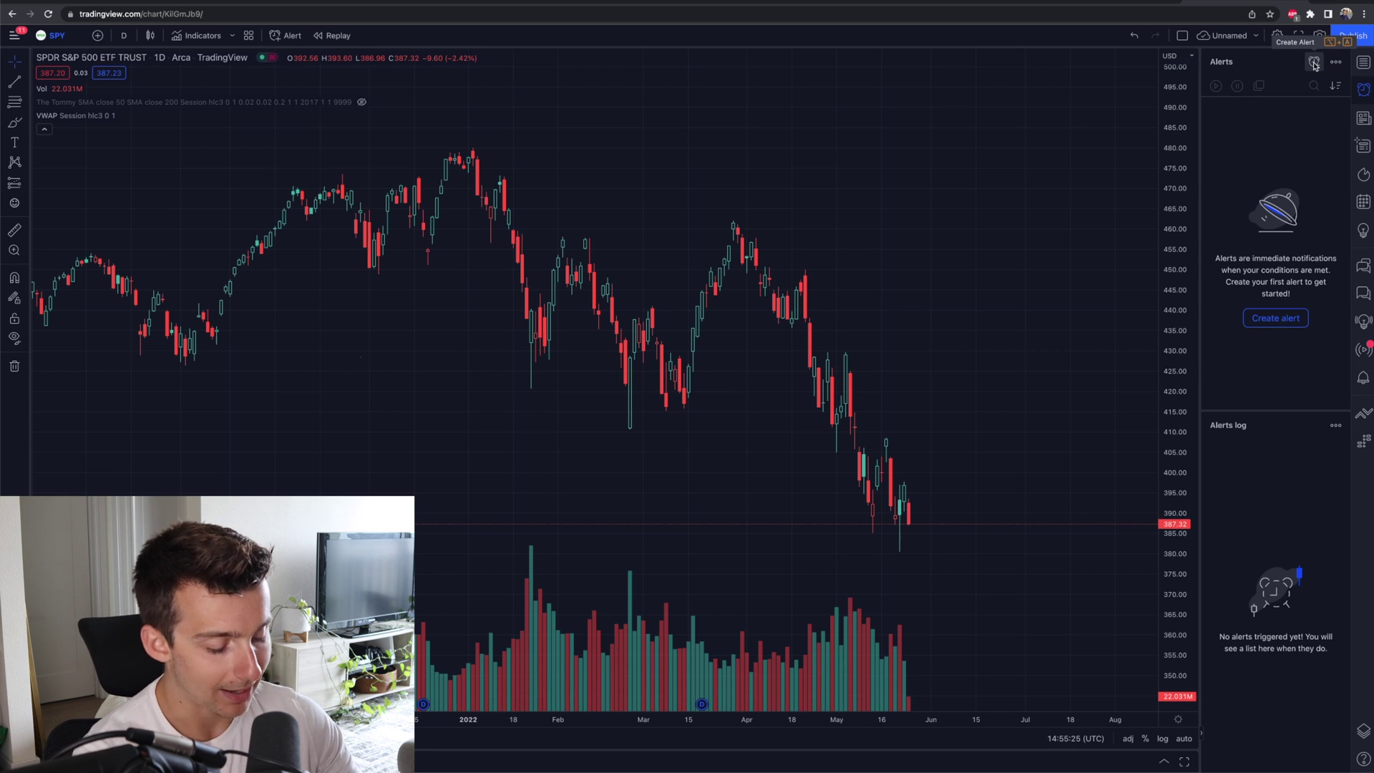
{"action": "left_click", "coordinate": [1315, 63]}
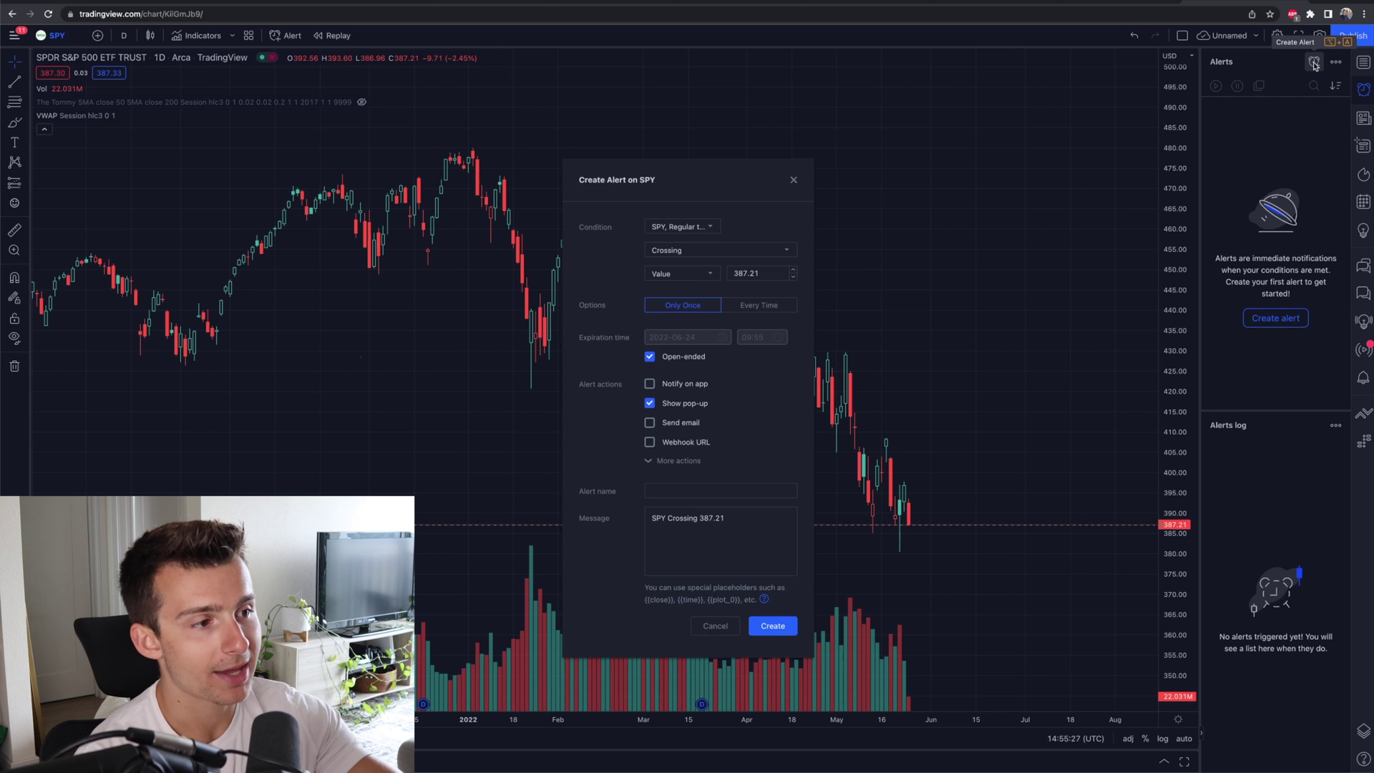
- Discard the Create Alert form and briefly review the Alerts panel's filter options
{"action": "left_click", "coordinate": [793, 180]}
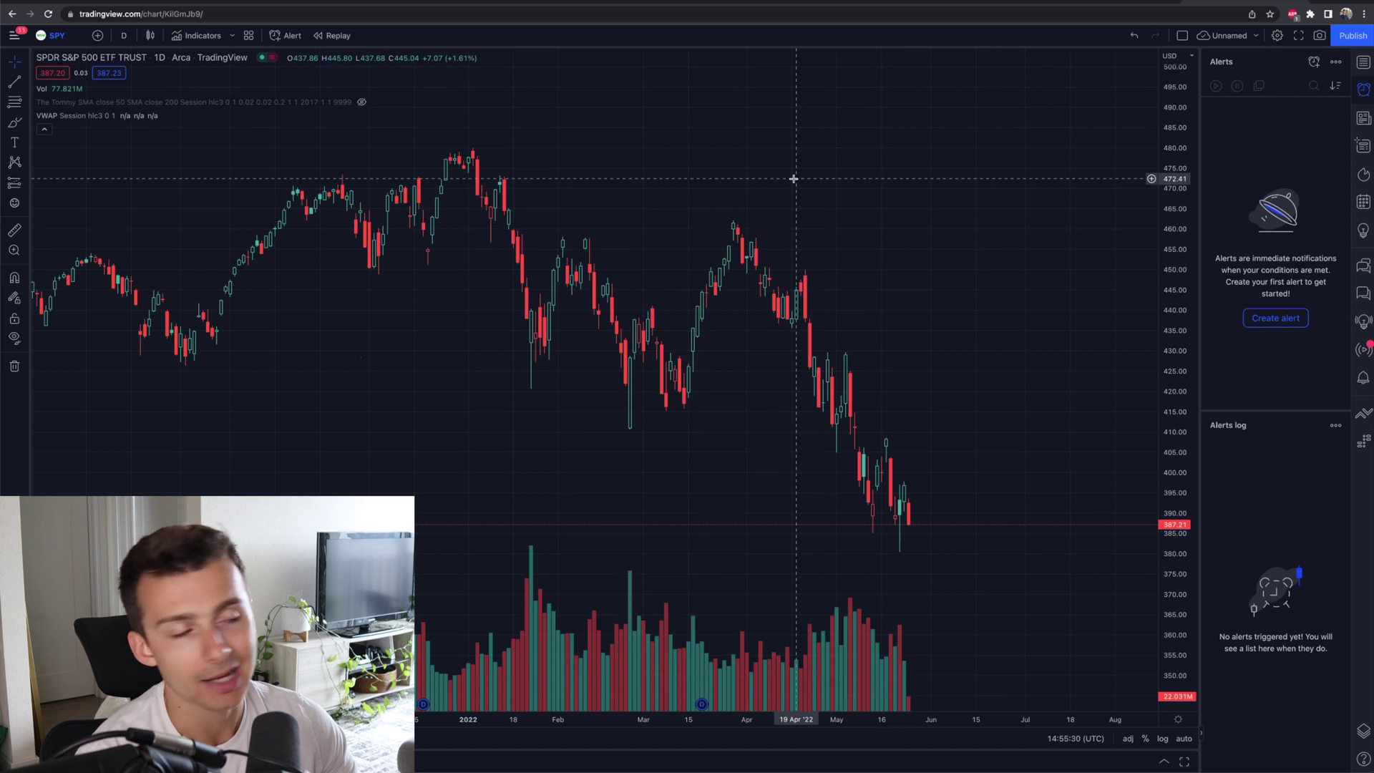
{"action": "left_click", "coordinate": [1334, 64]}
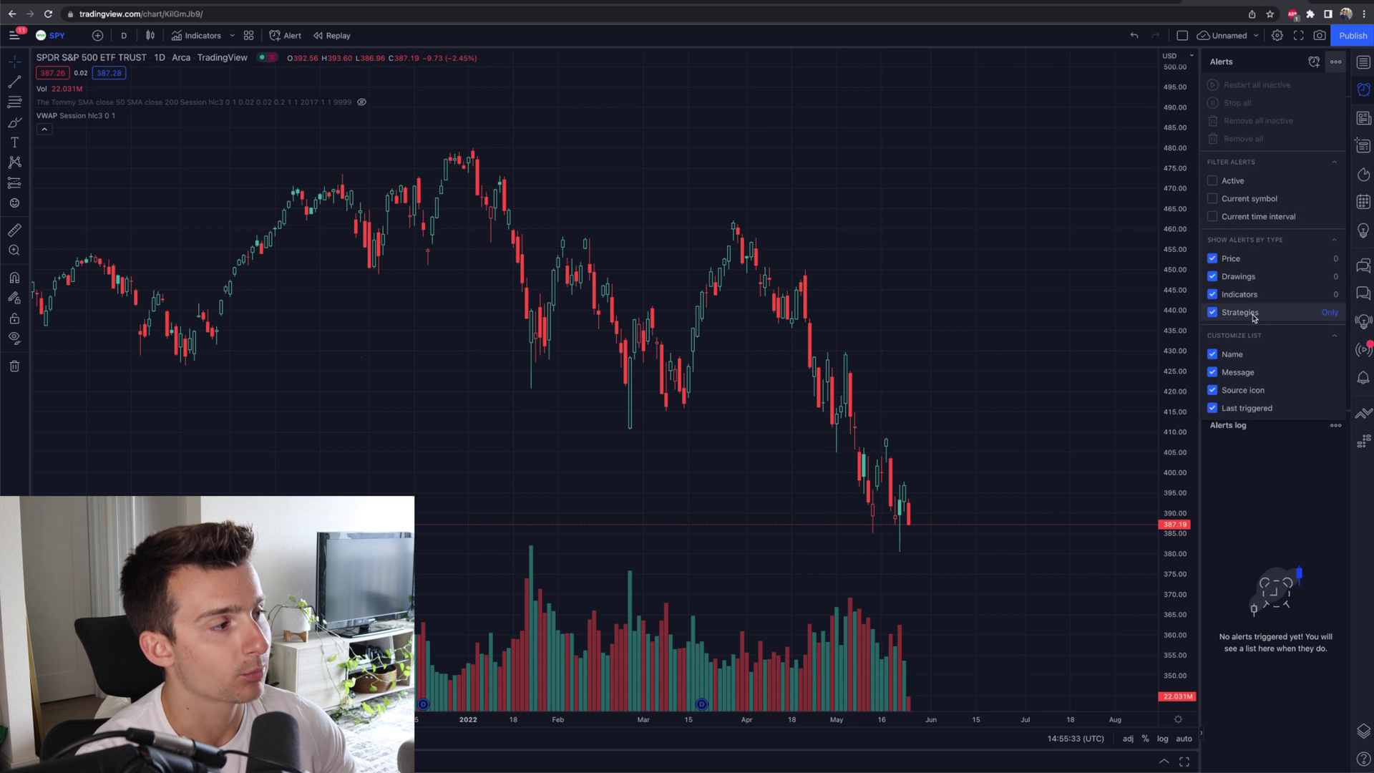
{"action": "left_click", "coordinate": [1041, 139]}
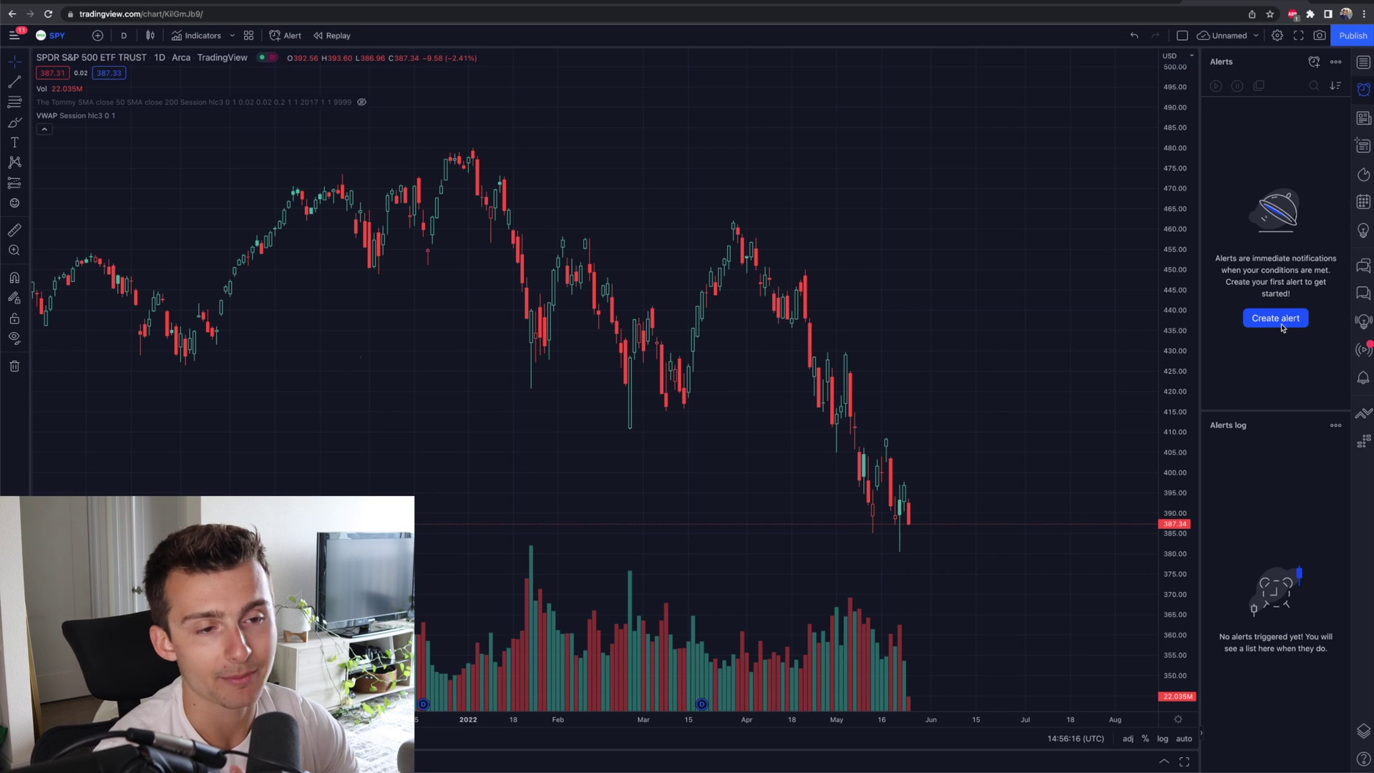
- Start a new SPY alert and choose VWAP (Session) as the condition source
{"action": "left_click", "coordinate": [1283, 326]}
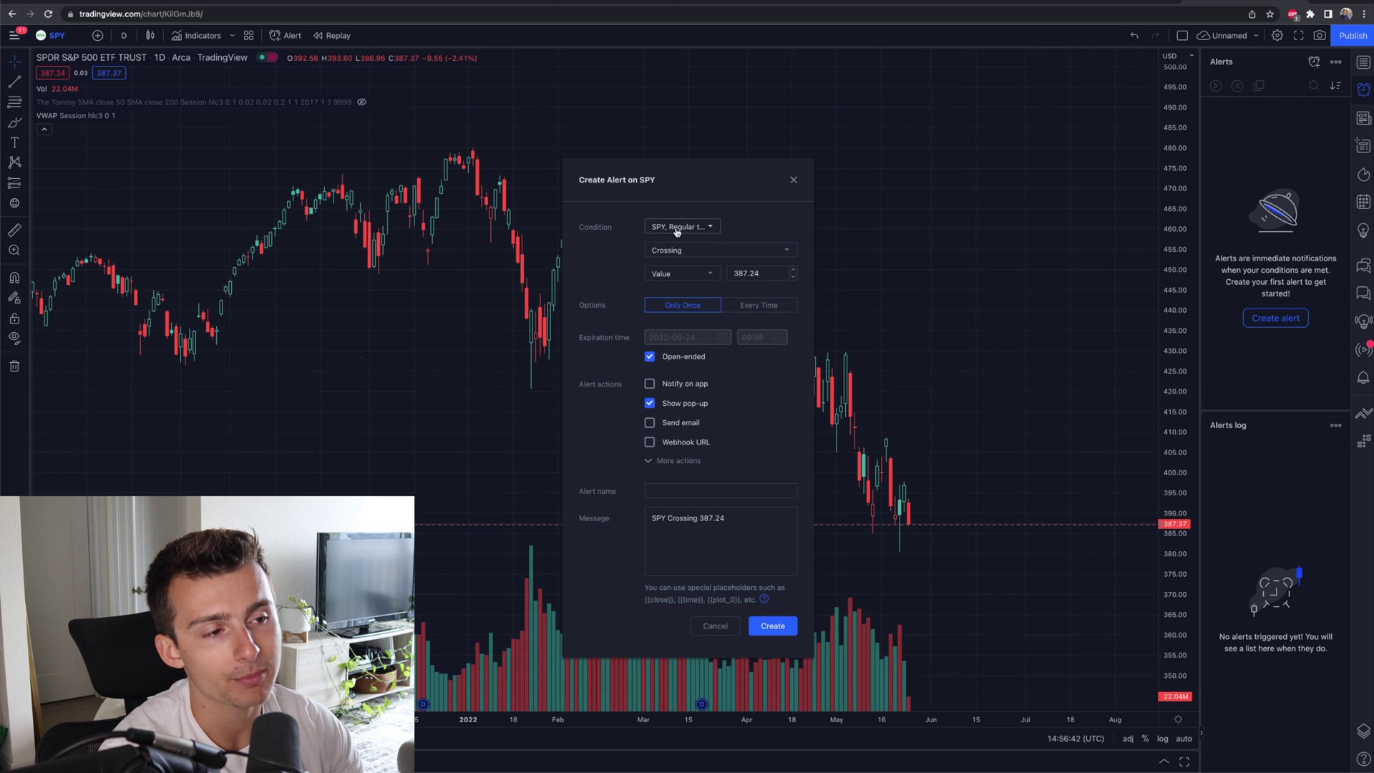
{"action": "left_click", "coordinate": [712, 228]}
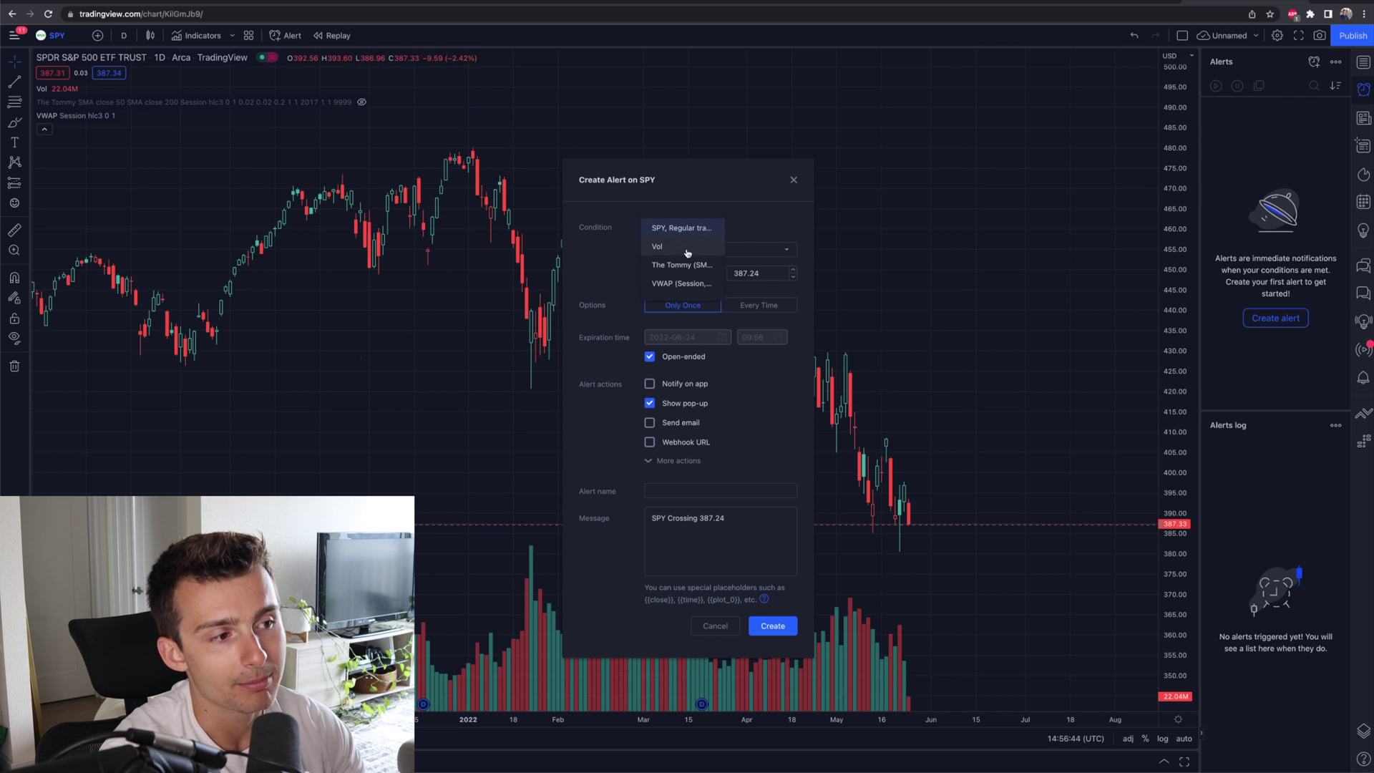
{"action": "left_click", "coordinate": [762, 211]}
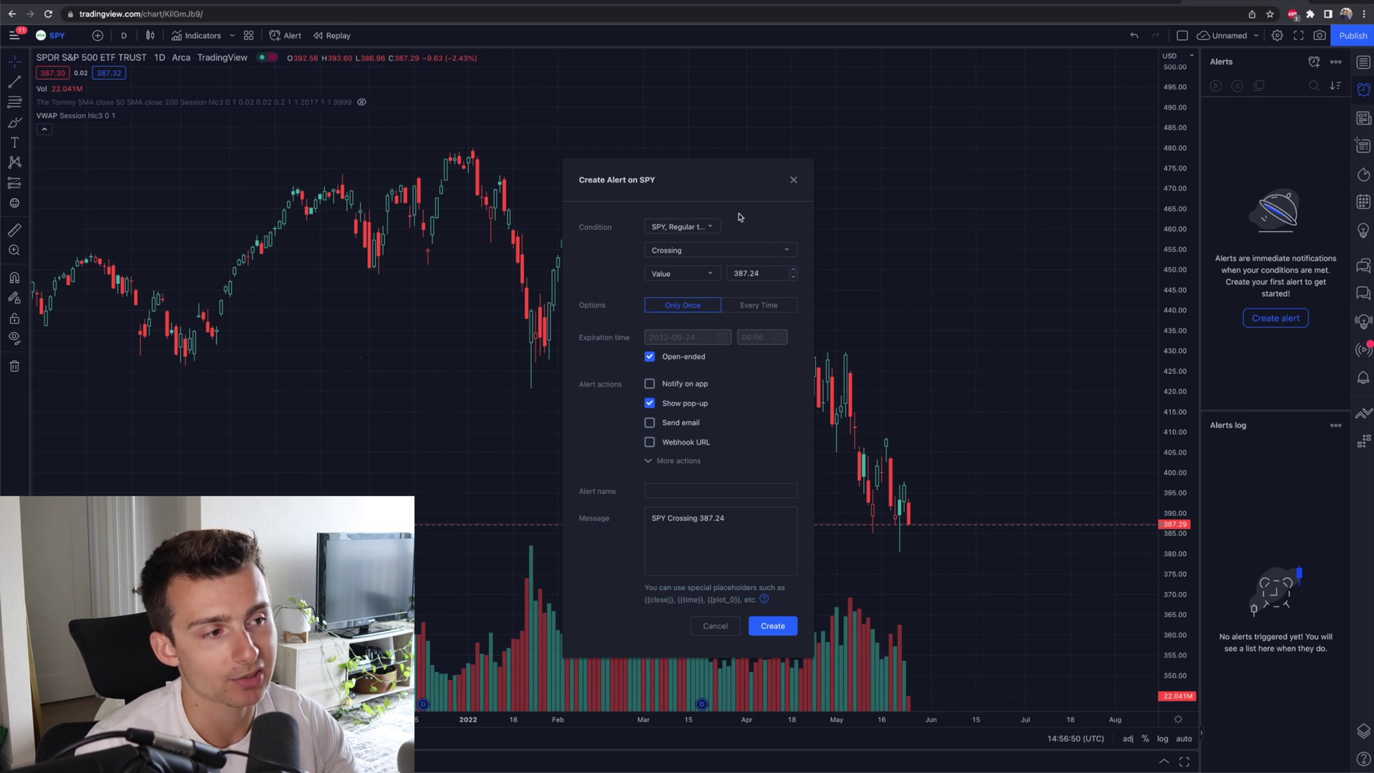
{"action": "left_click", "coordinate": [680, 227]}
{"action": "left_click", "coordinate": [669, 282]}
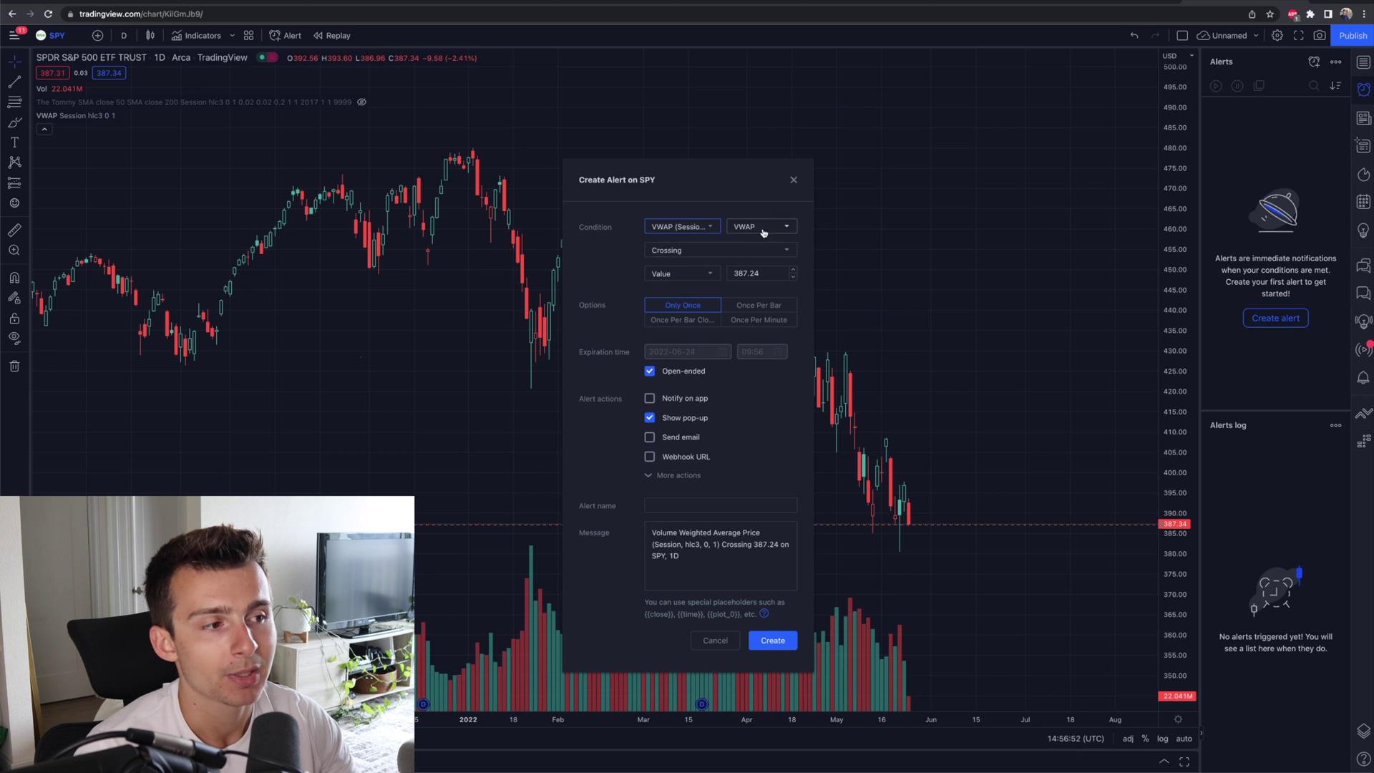
- Keep the main VWAP line, then revert the condition source to SPY price
{"action": "left_click", "coordinate": [762, 230]}
{"action": "left_click", "coordinate": [761, 228]}
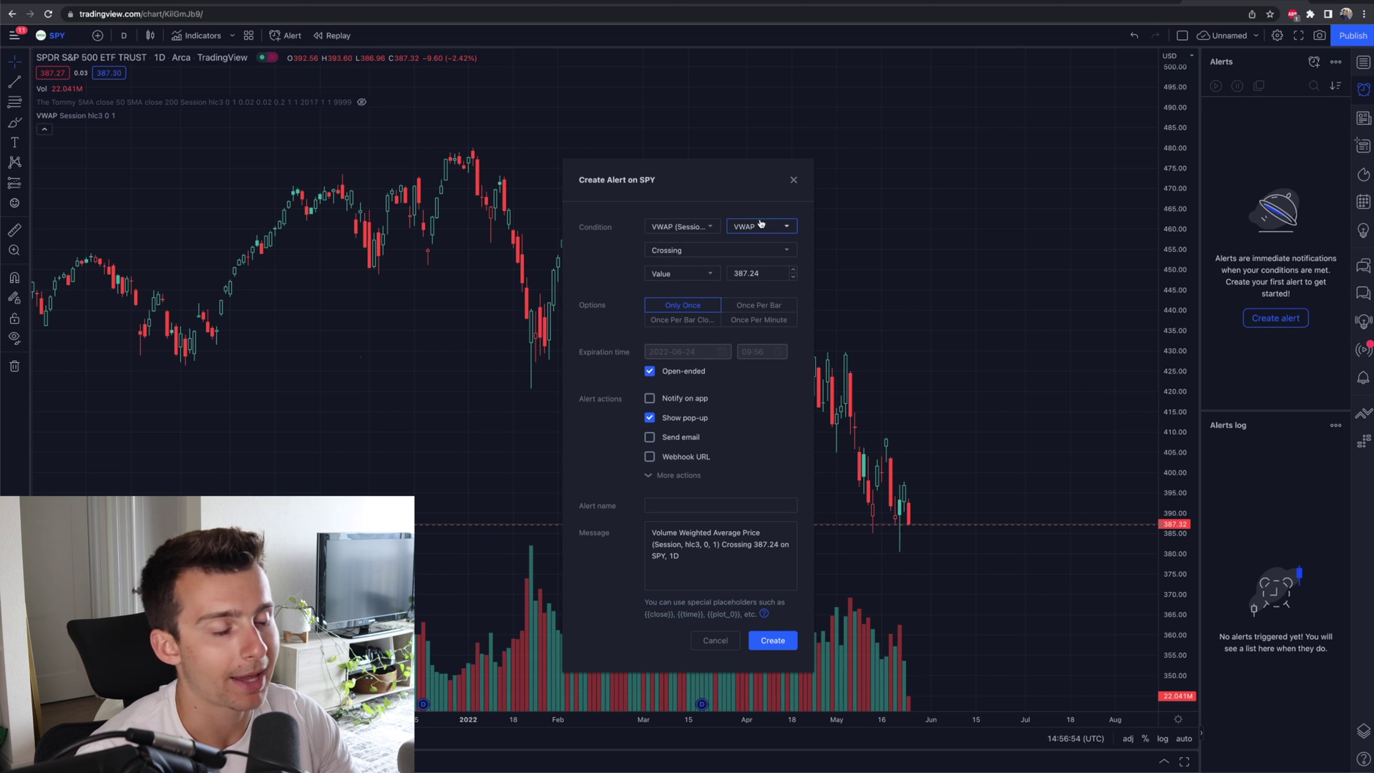
{"action": "left_click", "coordinate": [702, 252]}
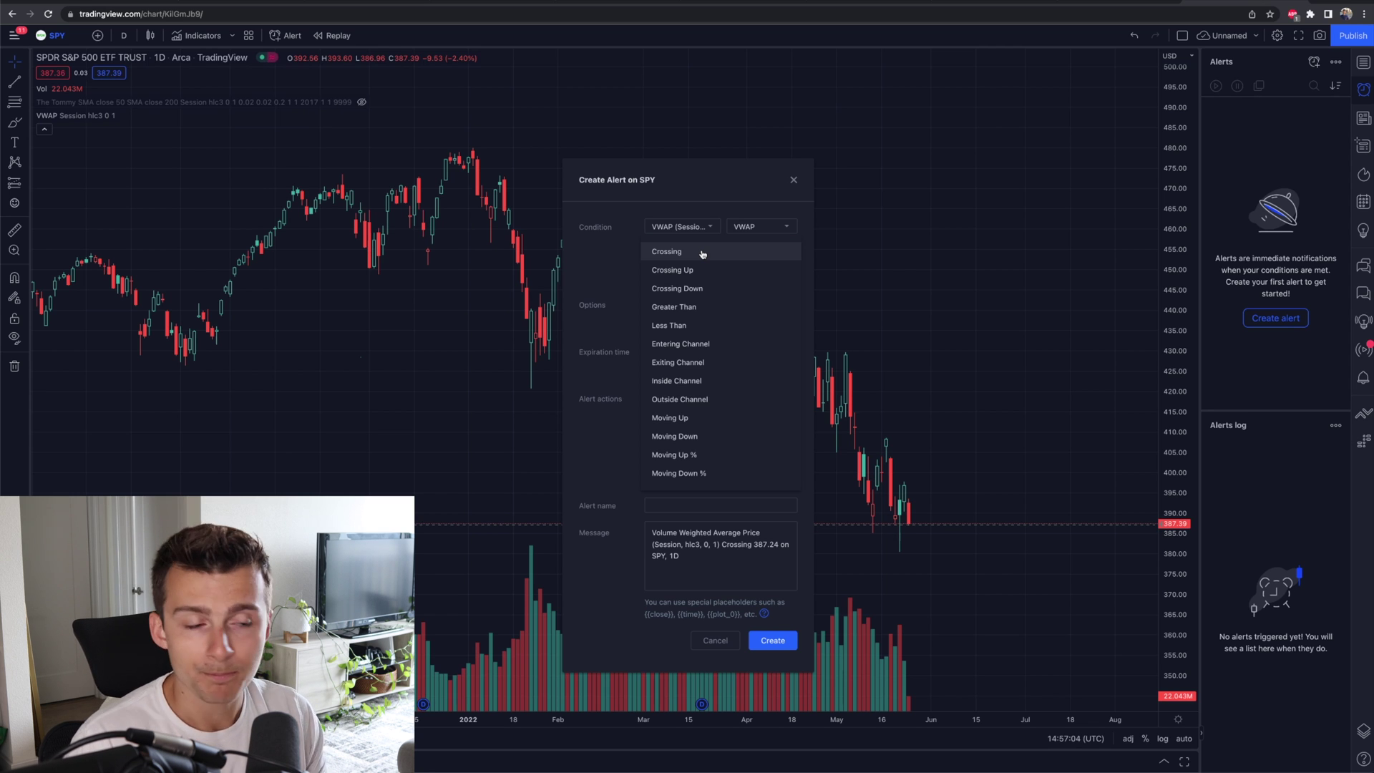
{"action": "left_click", "coordinate": [702, 254]}
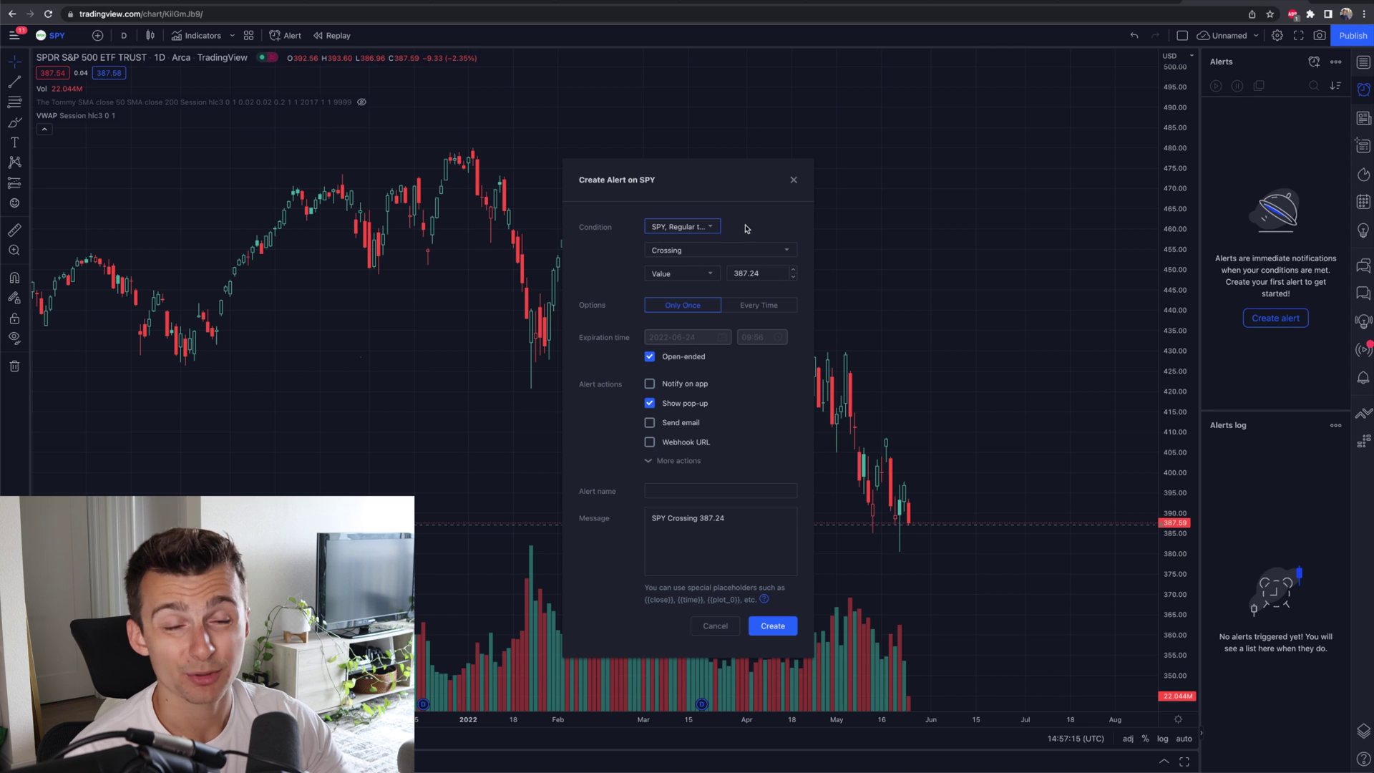
- Change the alert condition from Crossing to Less Than
{"action": "left_click", "coordinate": [673, 253]}
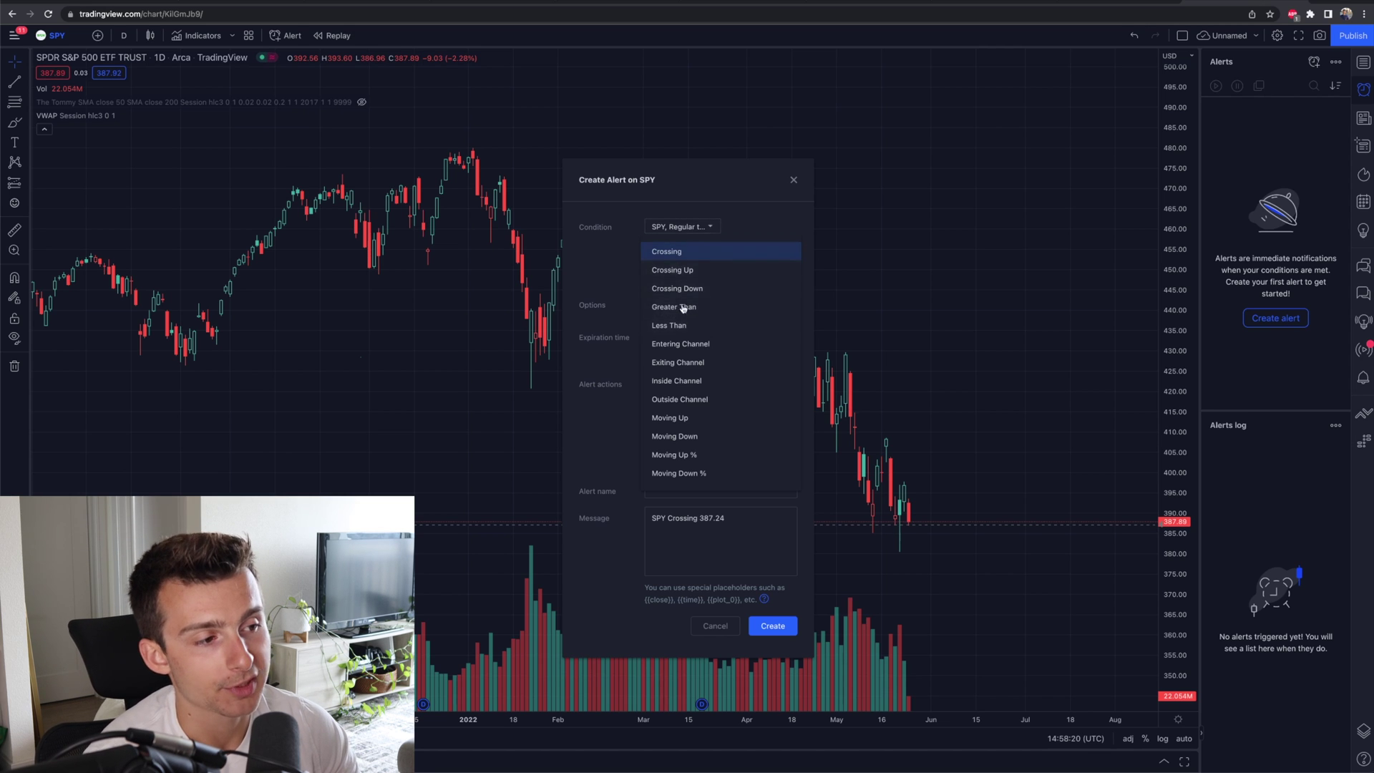
{"action": "left_click", "coordinate": [682, 325]}
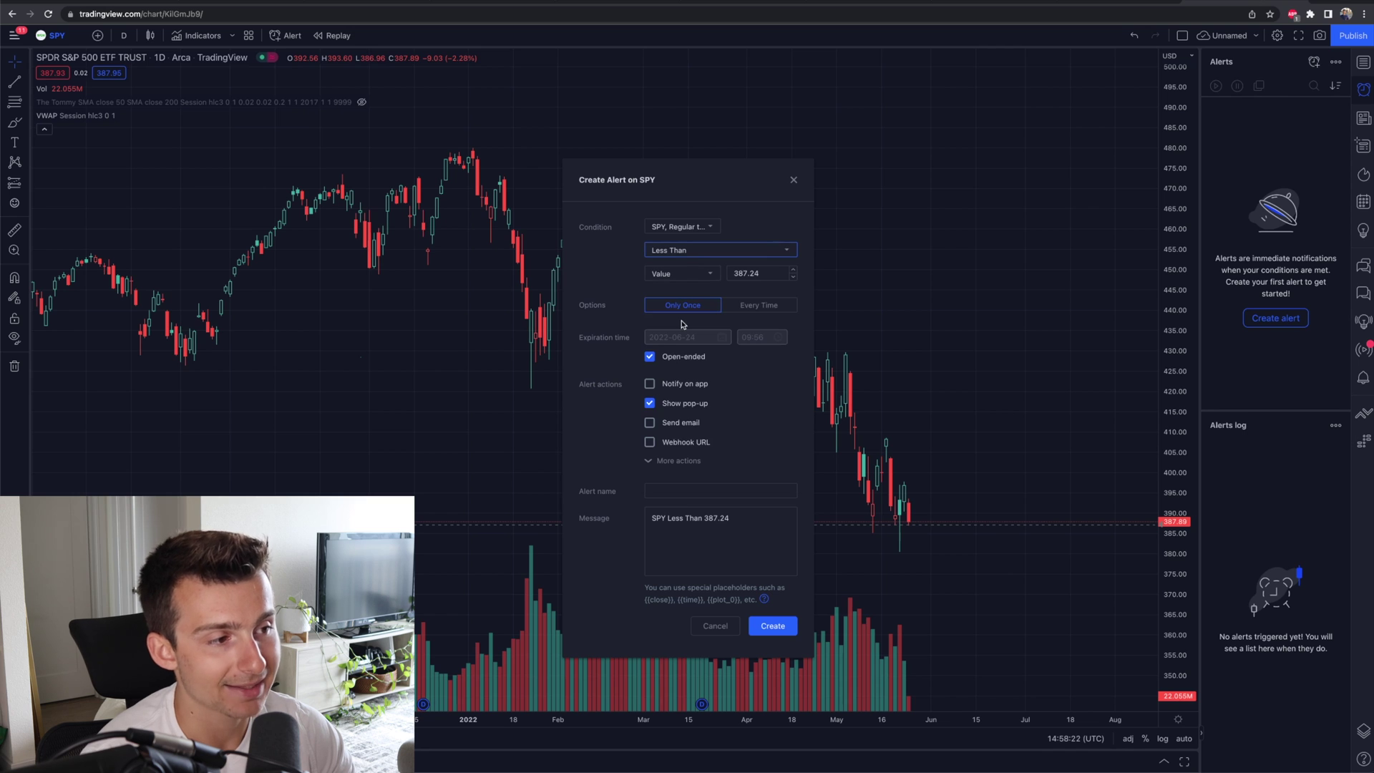
- Set the Less Than value to 385.00 and keep the trigger at Only Once
{"action": "left_click", "coordinate": [693, 279]}
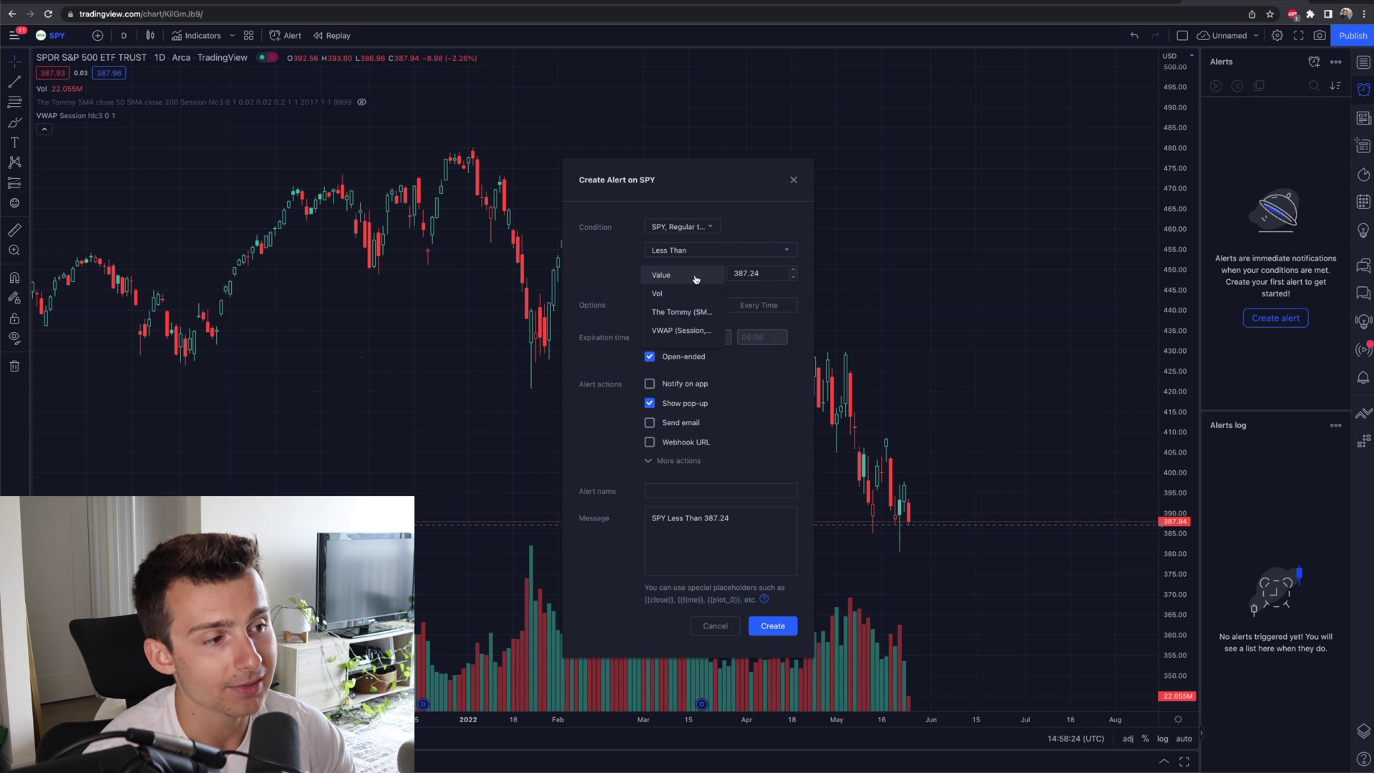
{"action": "left_click", "coordinate": [692, 278]}
{"action": "left_click", "coordinate": [769, 273]}
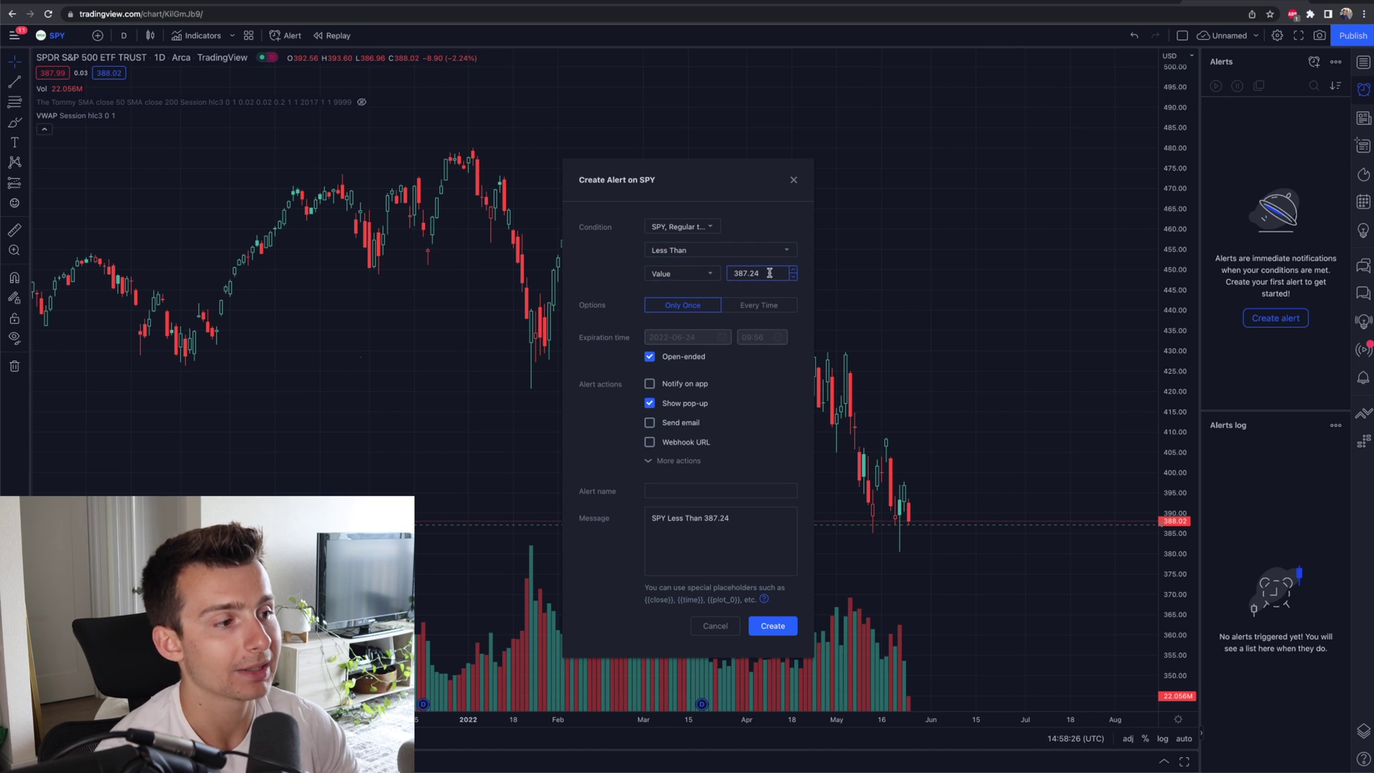
{"action": "key", "text": "BackSpace"}
{"action": "key", "text": "BackSpace"}
{"action": "key", "text": "BackSpace"}
{"action": "key", "text": "BackSpace"}
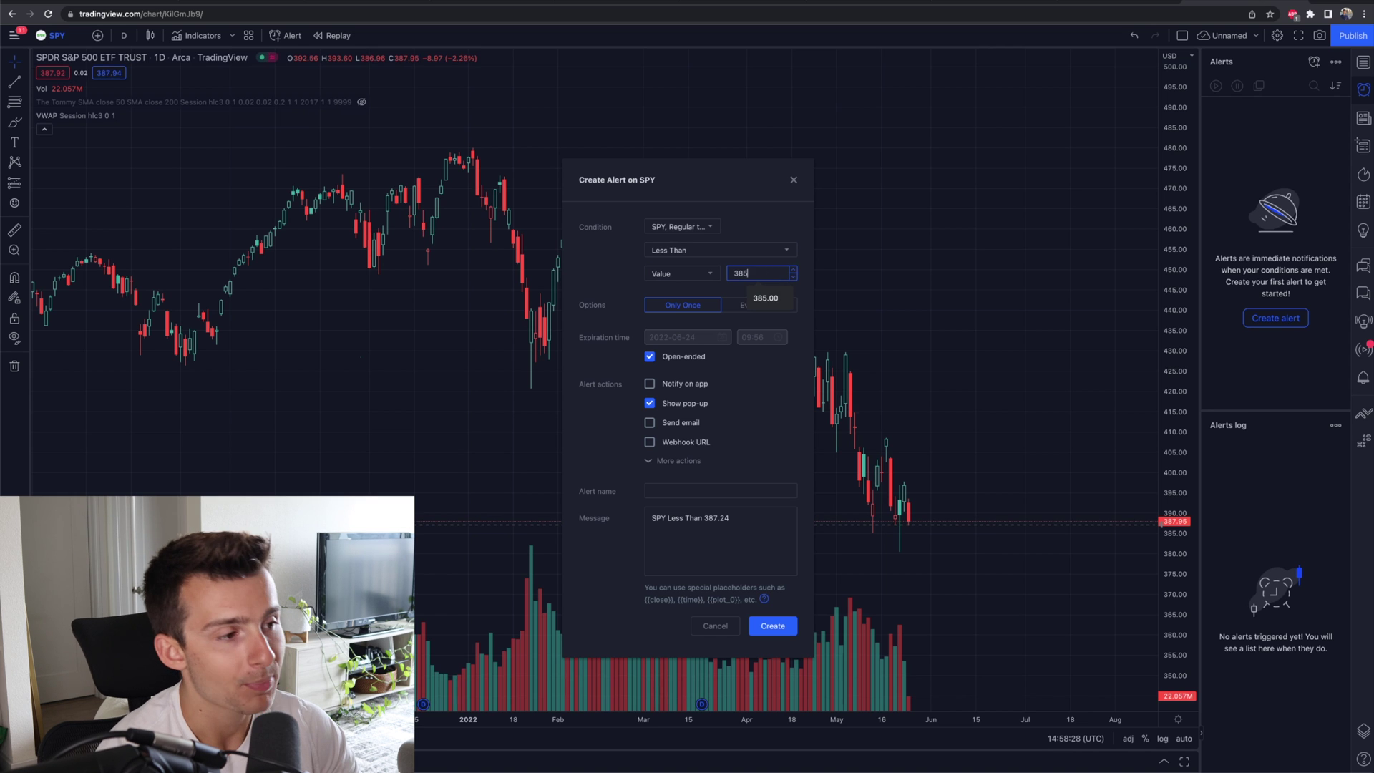
{"action": "left_click", "coordinate": [724, 289]}
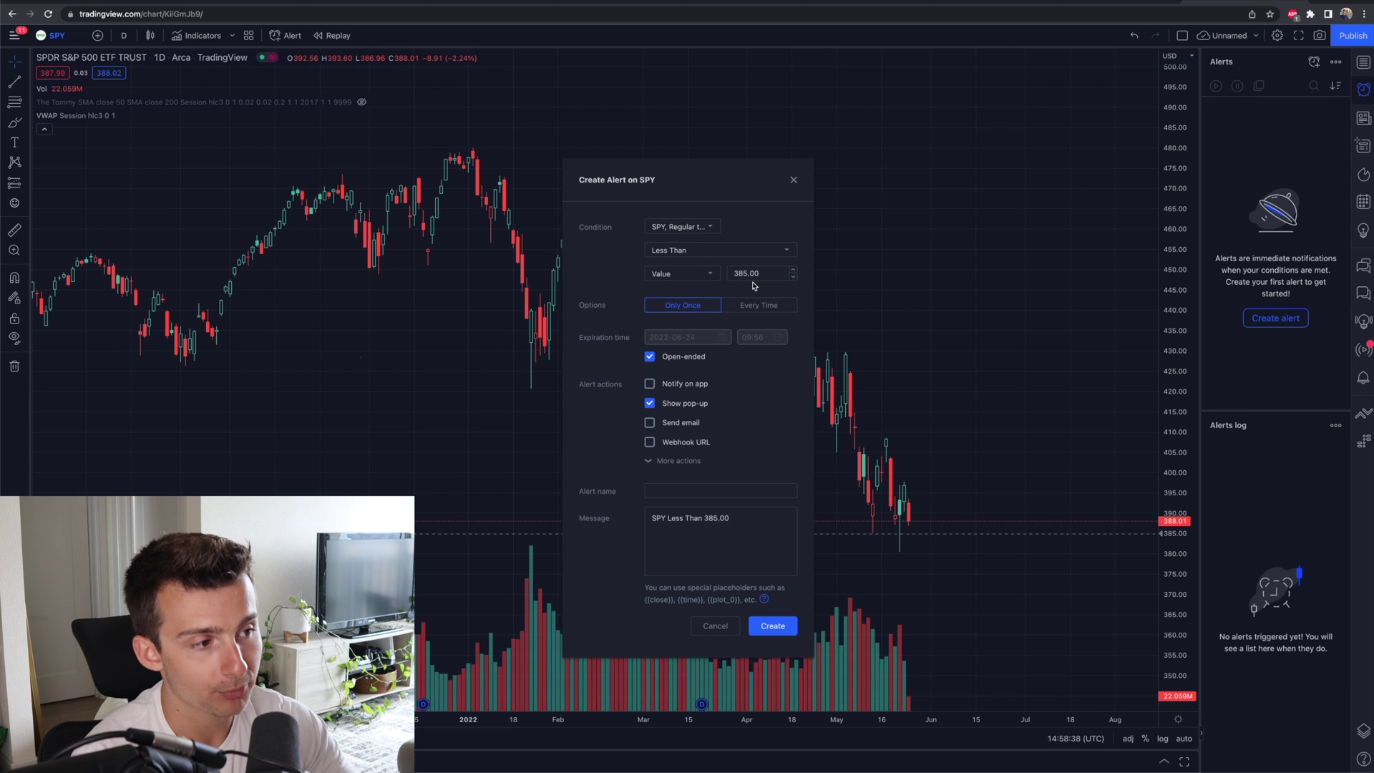
{"action": "left_click", "coordinate": [759, 304]}
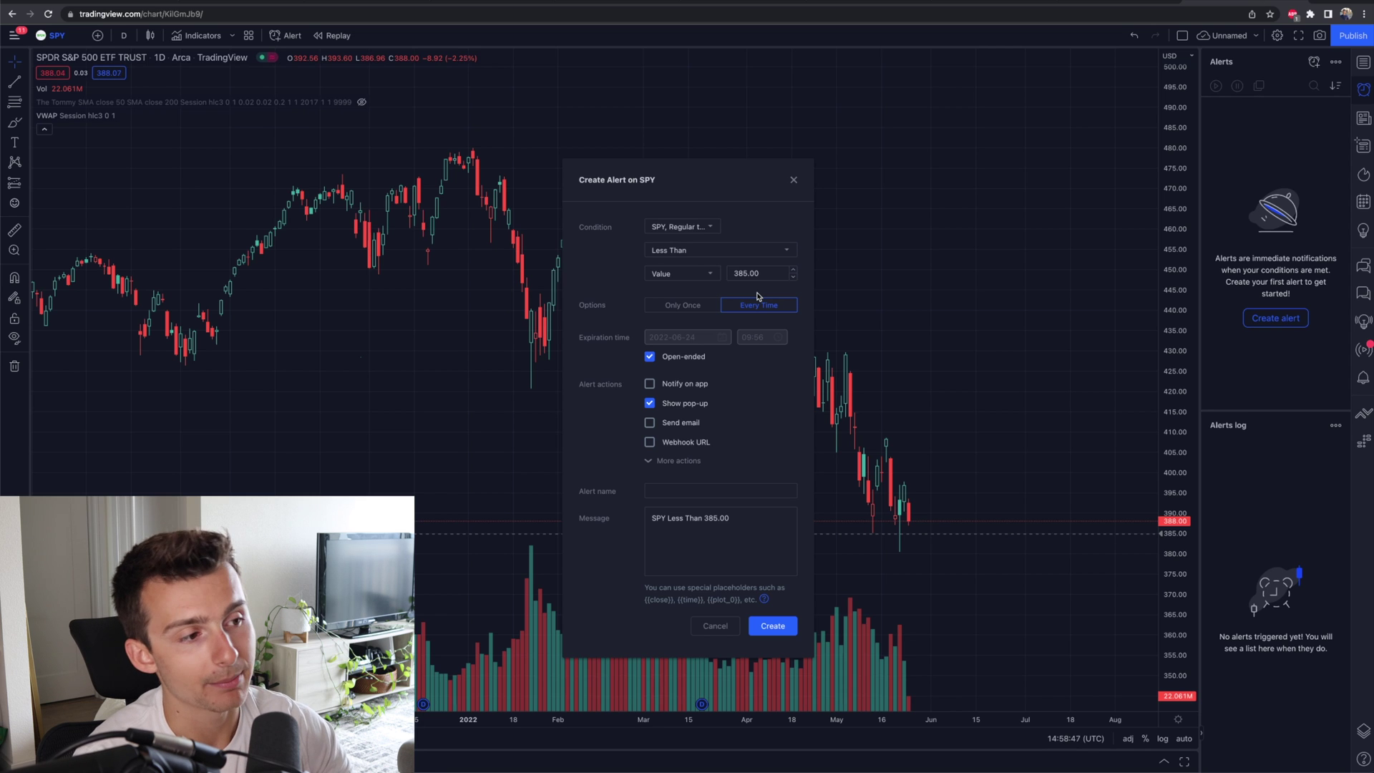
{"action": "left_click", "coordinate": [680, 305]}
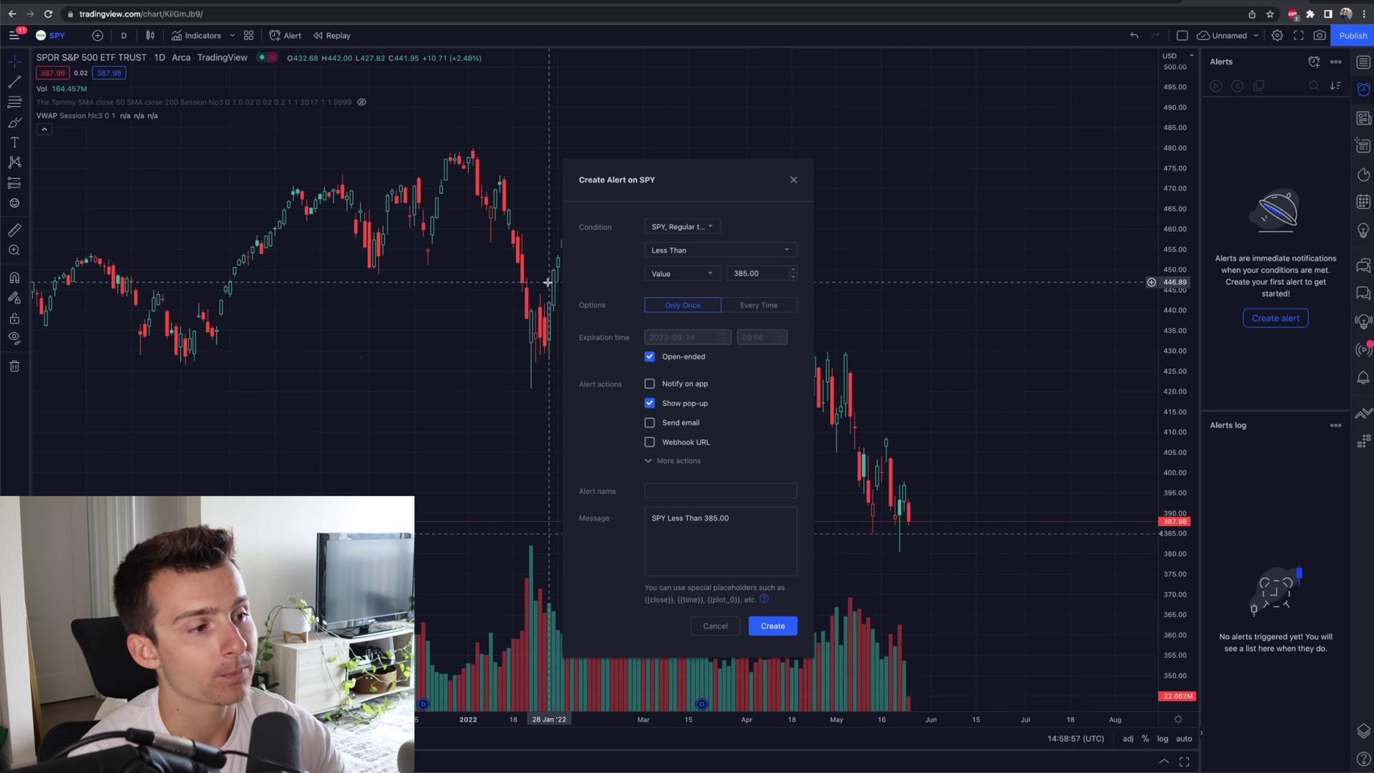
- Turn off open-ended and set the expiration date to 2022-05-24
{"action": "left_click", "coordinate": [660, 356]}
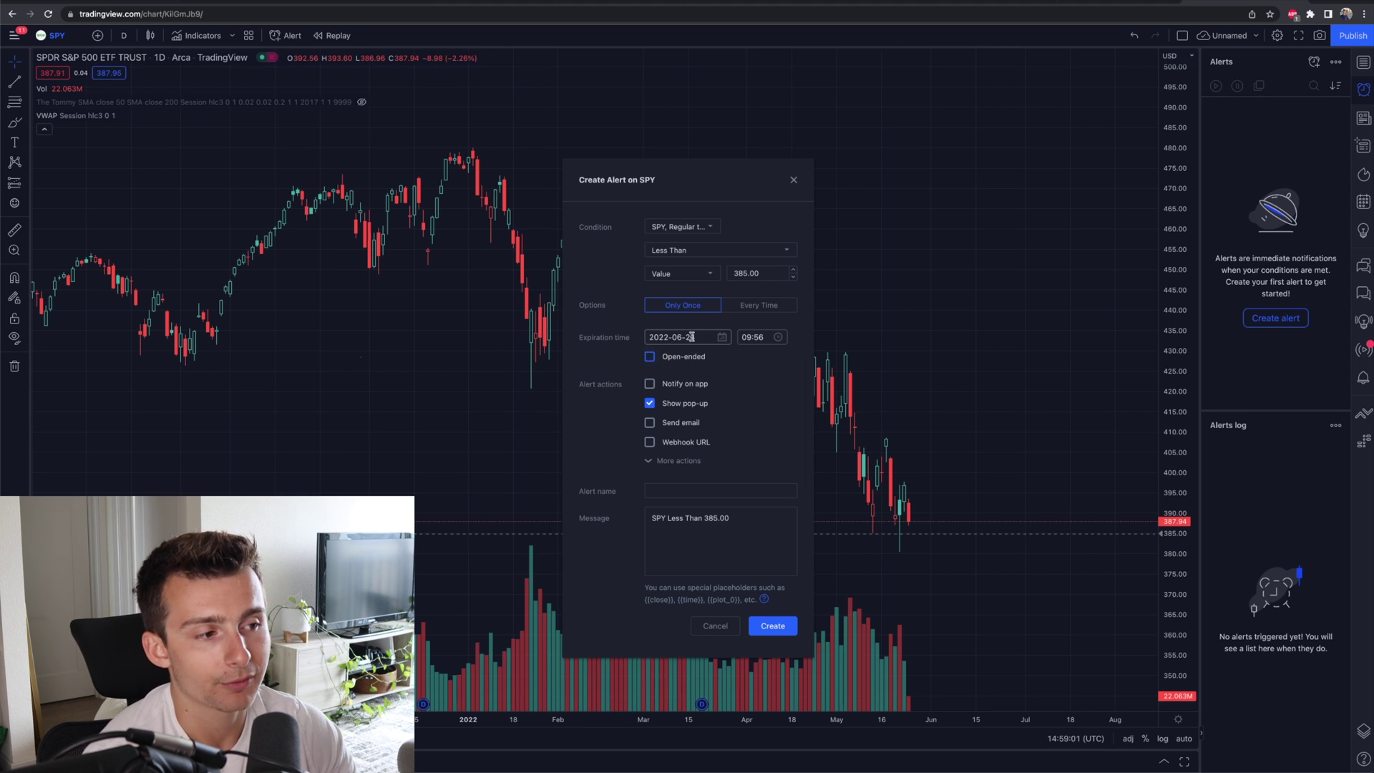
{"action": "left_click", "coordinate": [692, 341]}
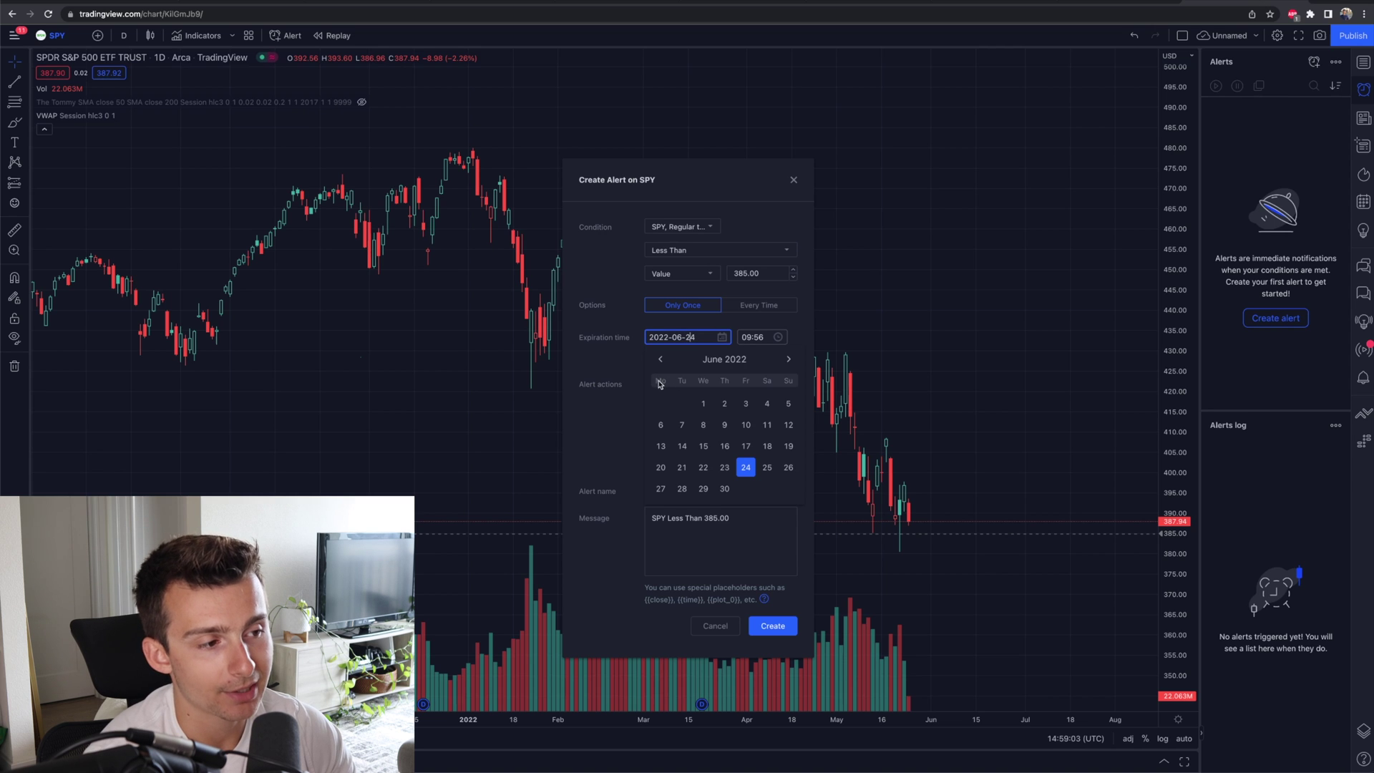
{"action": "left_click", "coordinate": [661, 359]}
{"action": "left_click", "coordinate": [681, 494]}
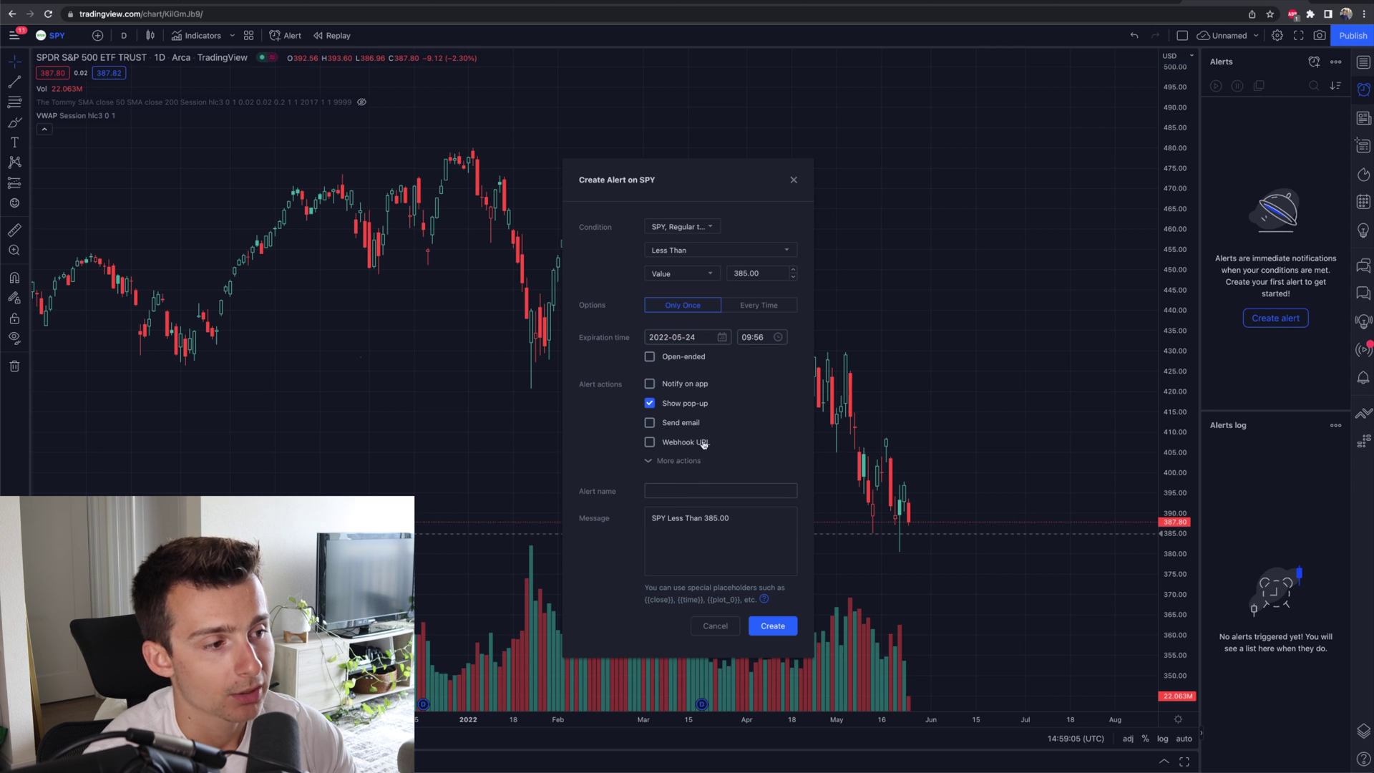
- Set the expiration time to 00:00, then make the alert open-ended again
{"action": "left_click", "coordinate": [777, 338]}
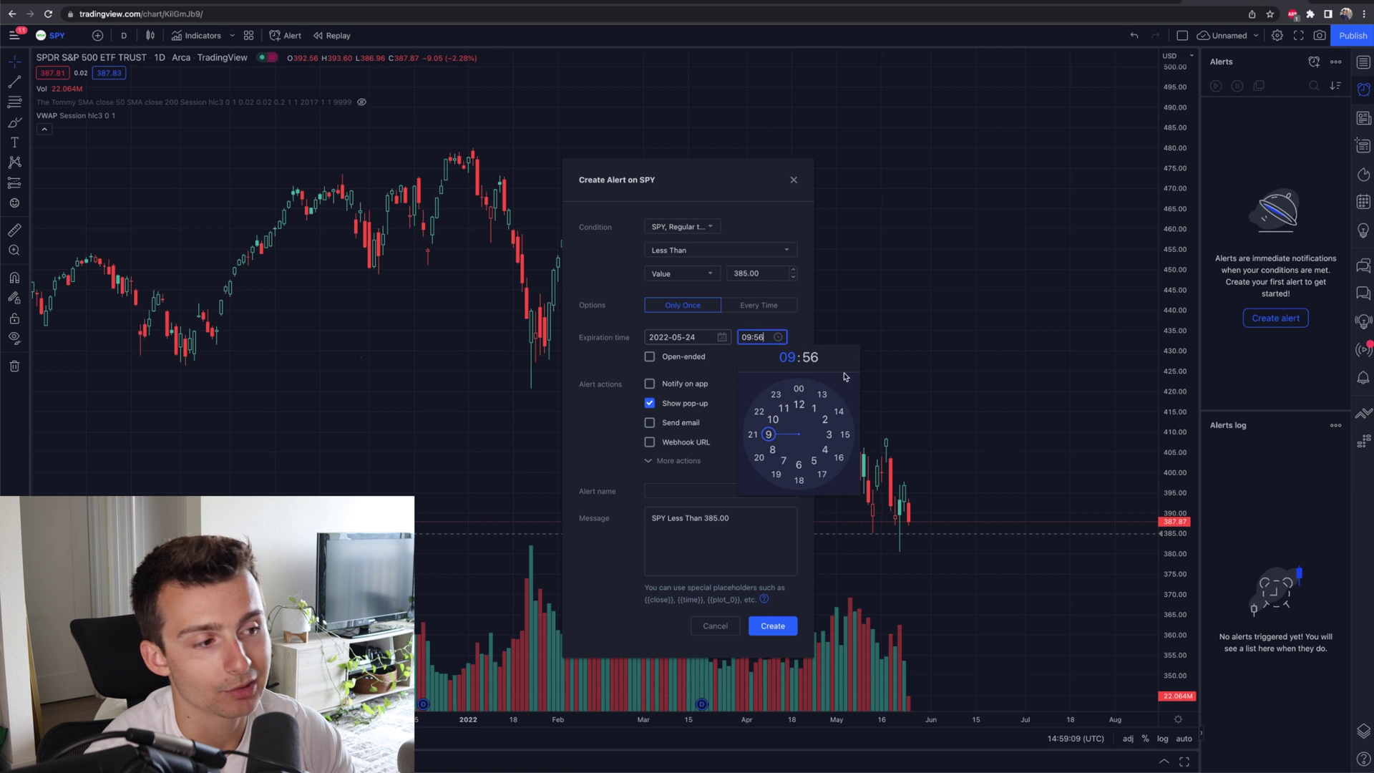
{"action": "left_click", "coordinate": [826, 450]}
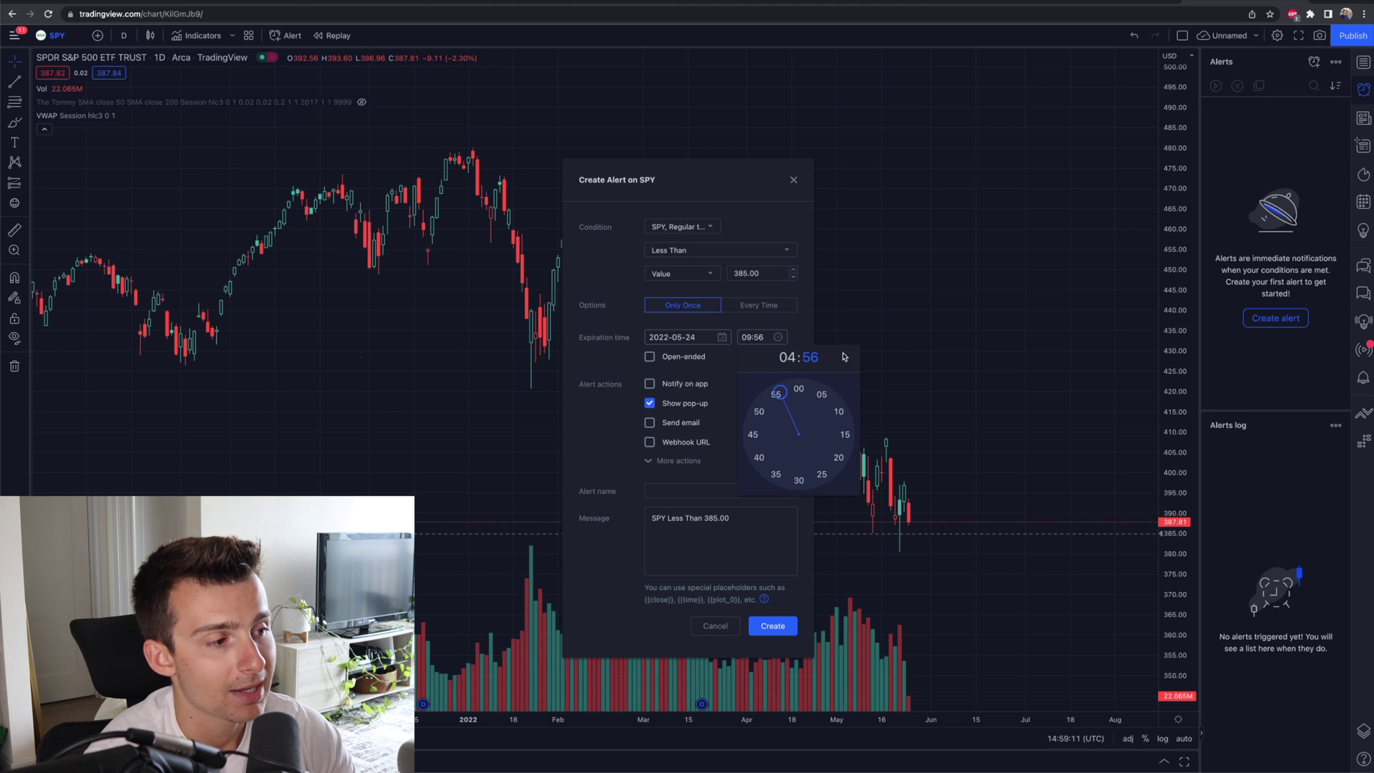
{"action": "left_click", "coordinate": [793, 393]}
{"action": "left_click", "coordinate": [775, 338]}
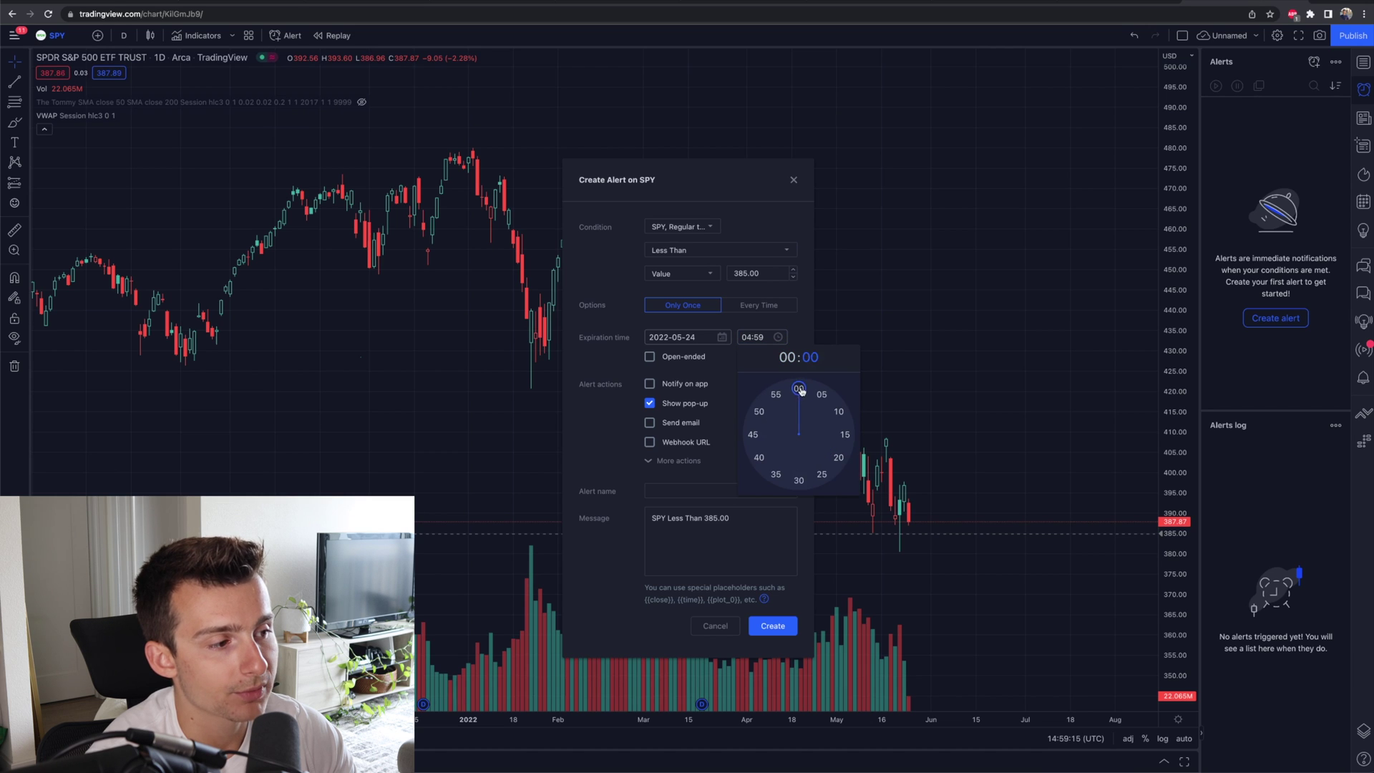
{"action": "left_click", "coordinate": [798, 390]}
{"action": "left_click", "coordinate": [776, 338]}
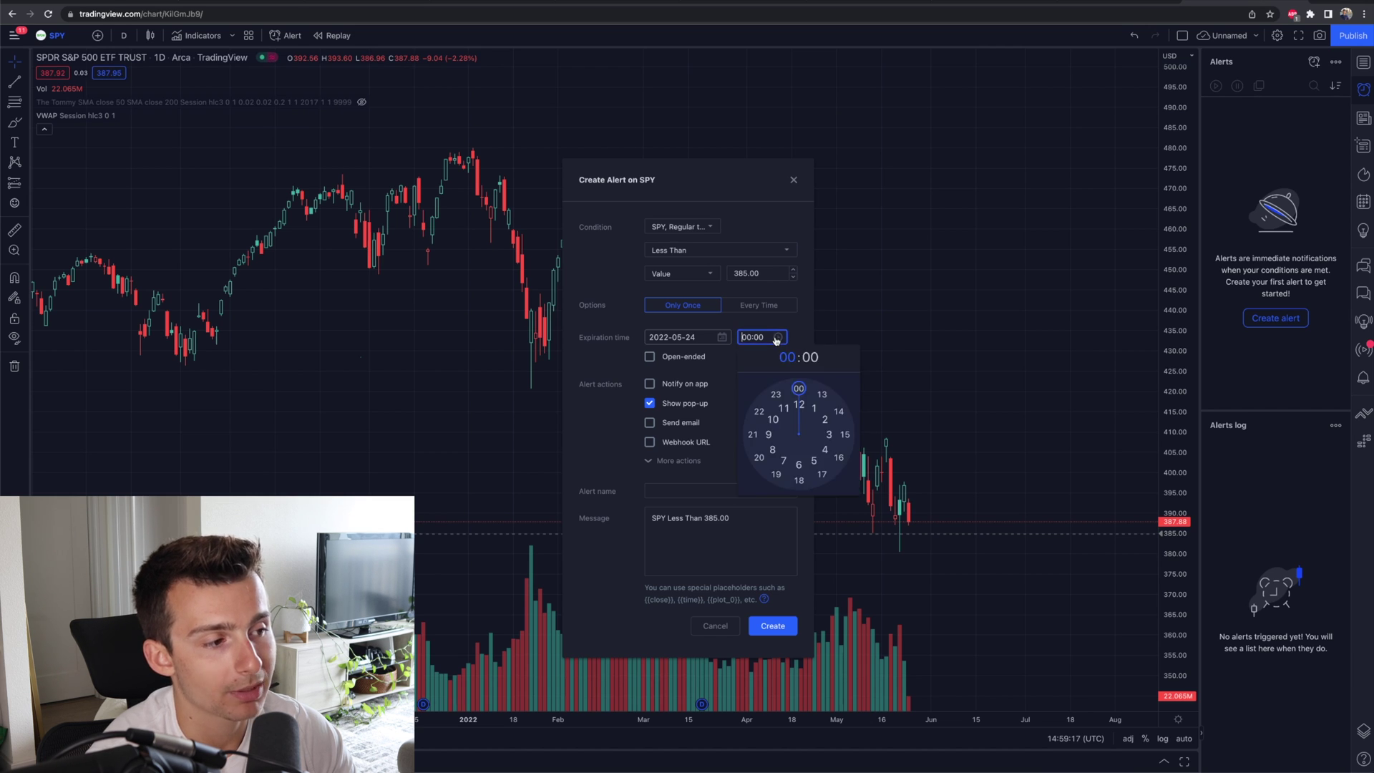
{"action": "left_click", "coordinate": [825, 450]}
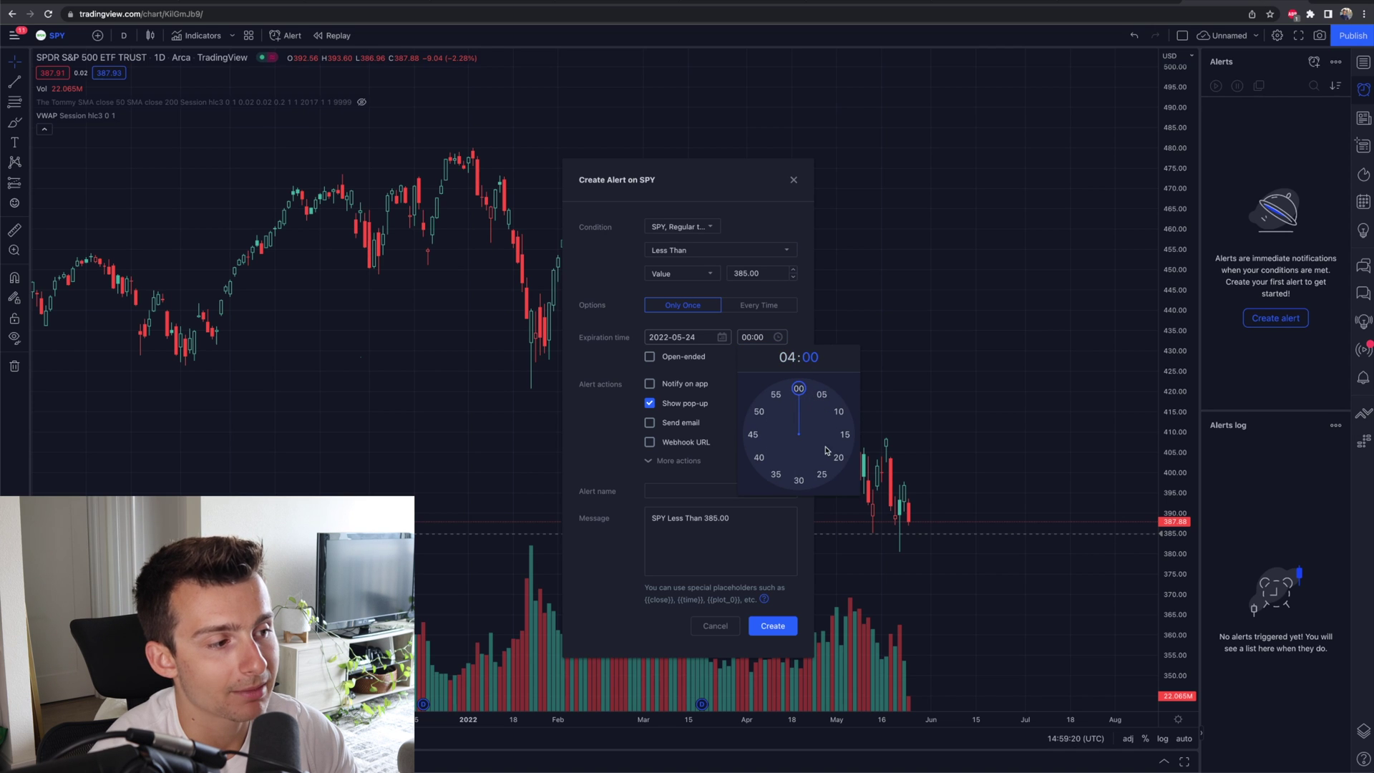
{"action": "left_click", "coordinate": [808, 329]}
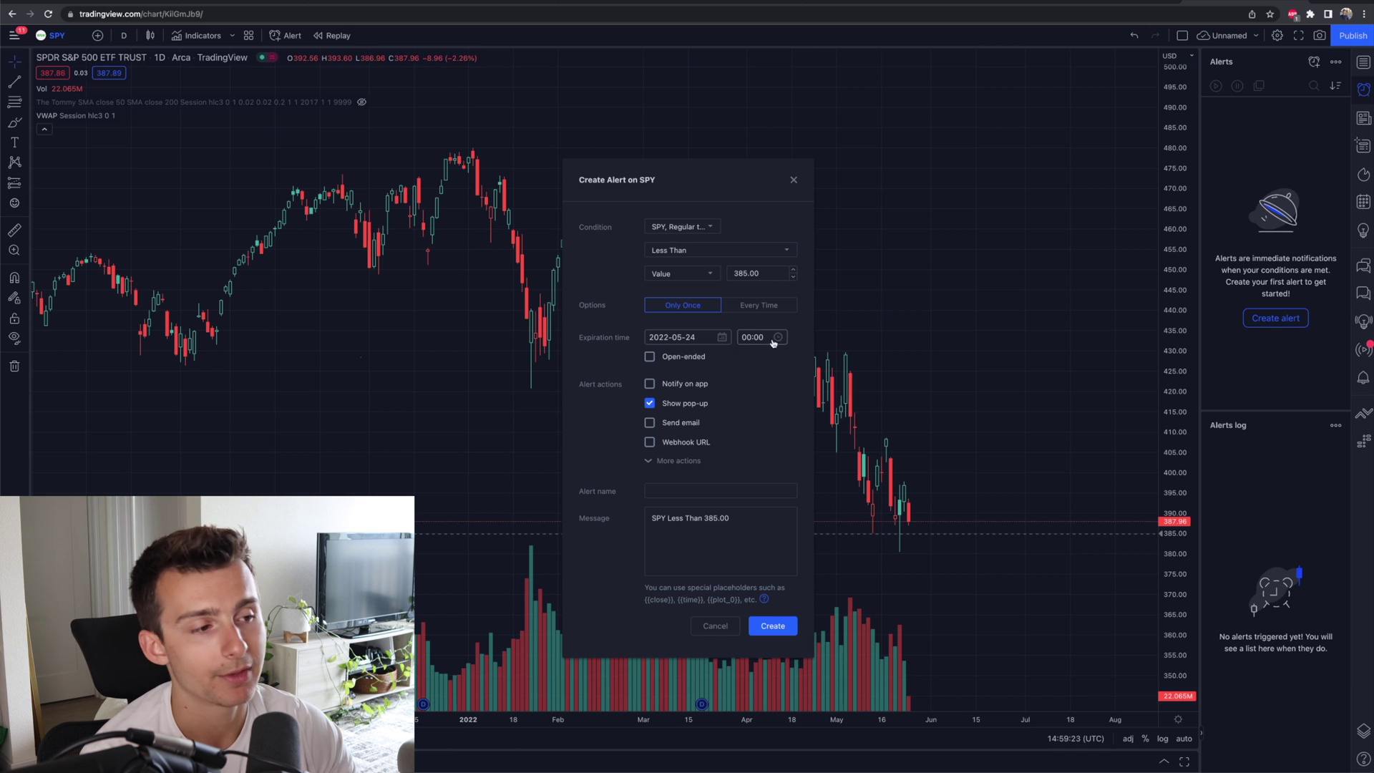
{"action": "left_click", "coordinate": [691, 362]}
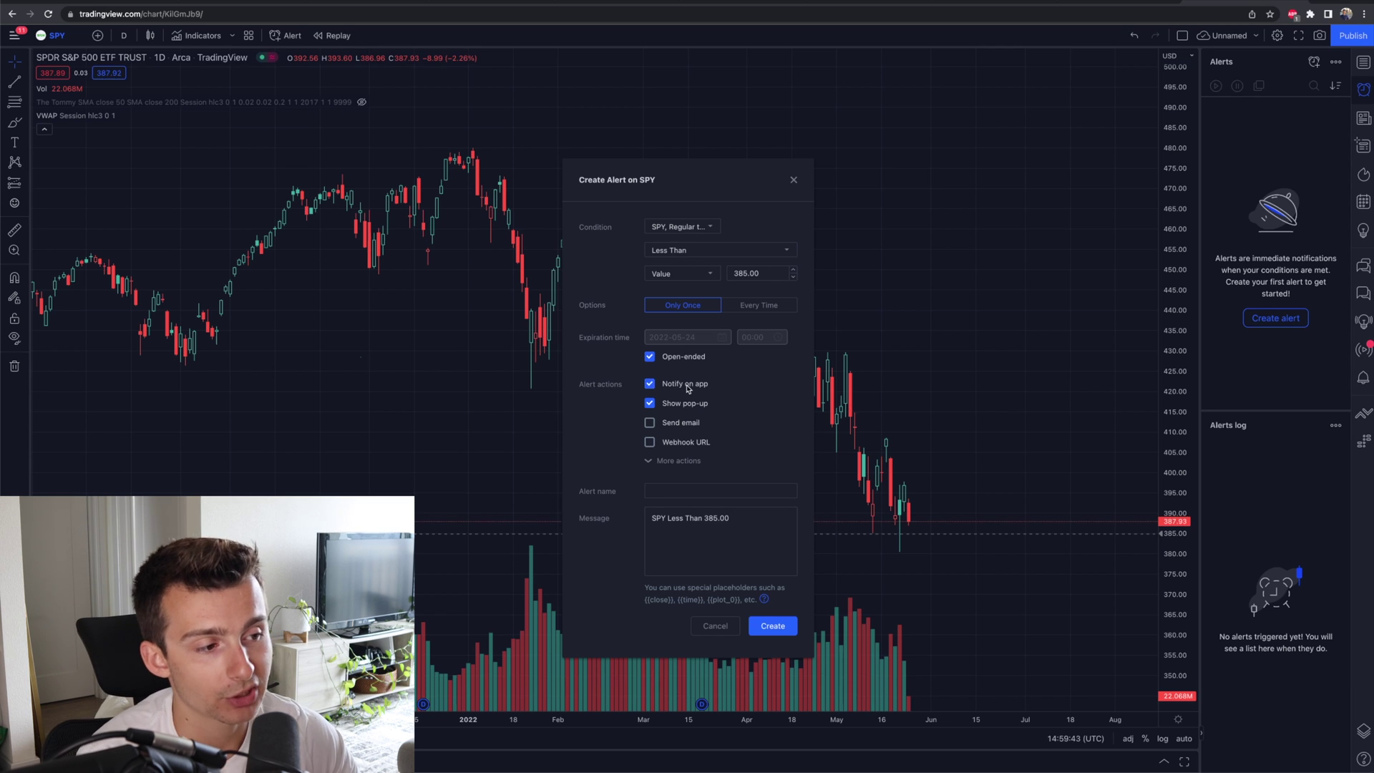
- Expand More actions to check the Play sound options, then collapse them
{"action": "left_click", "coordinate": [666, 460]}
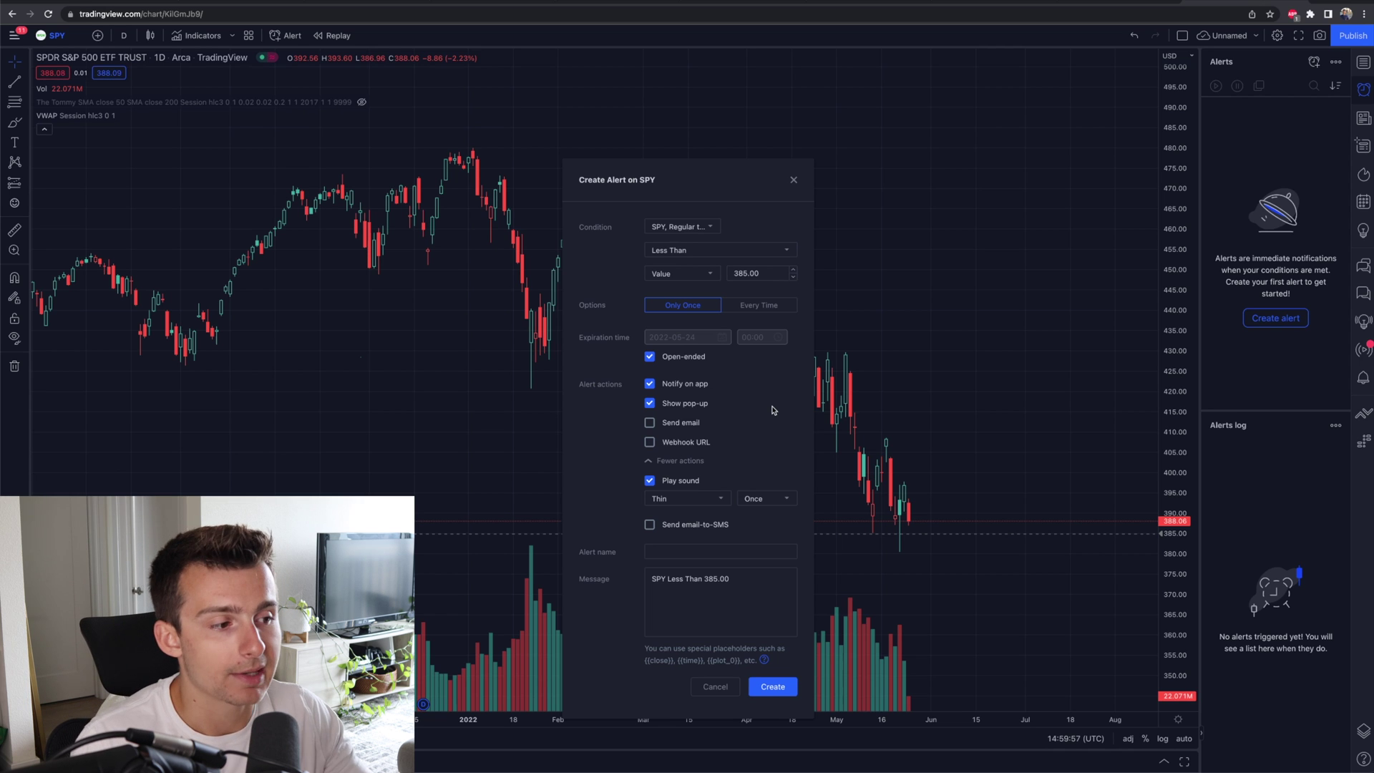
{"action": "left_click", "coordinate": [673, 501]}
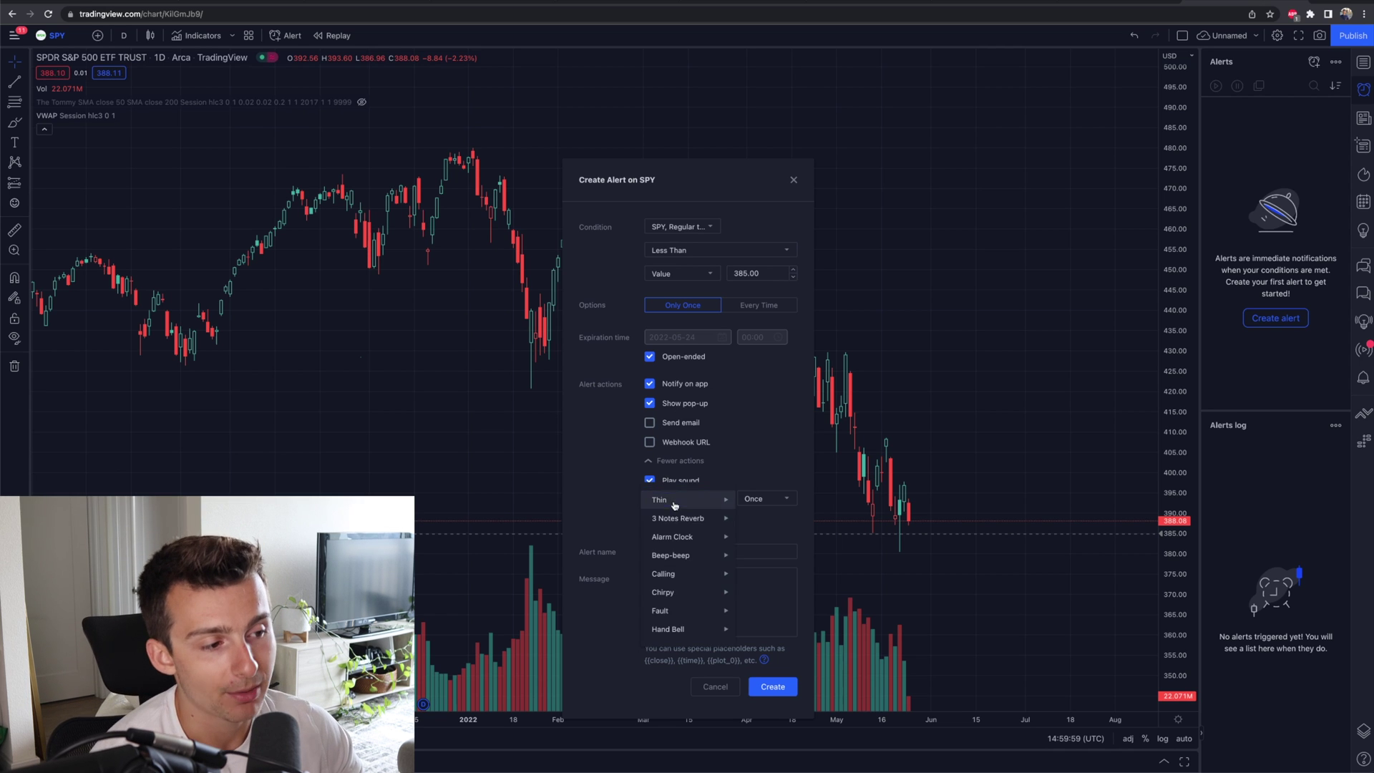
{"action": "left_click", "coordinate": [707, 465]}
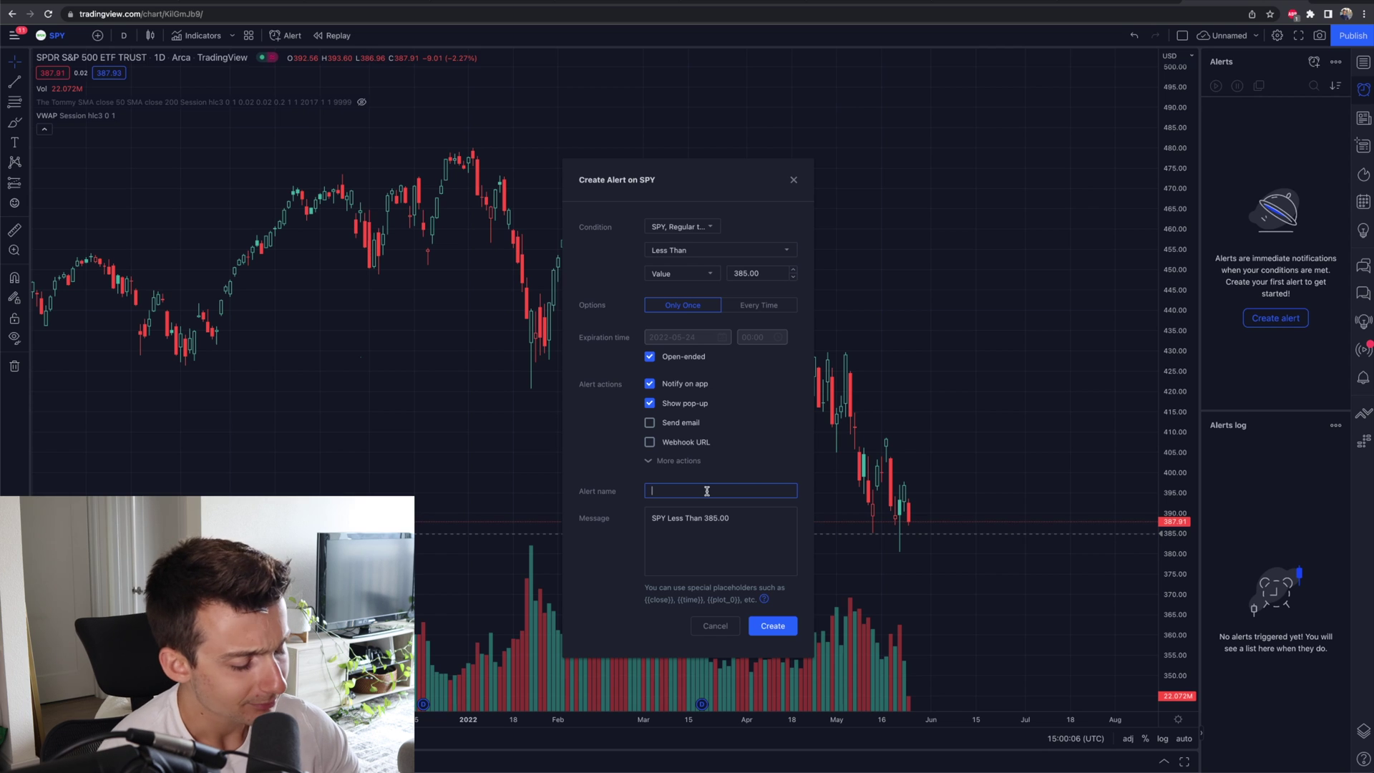
- Name the alert 'SPY Low Breakdown', append '. GO BUY CALLS' to the message, and create it
{"action": "type", "text": "SPY Low"}
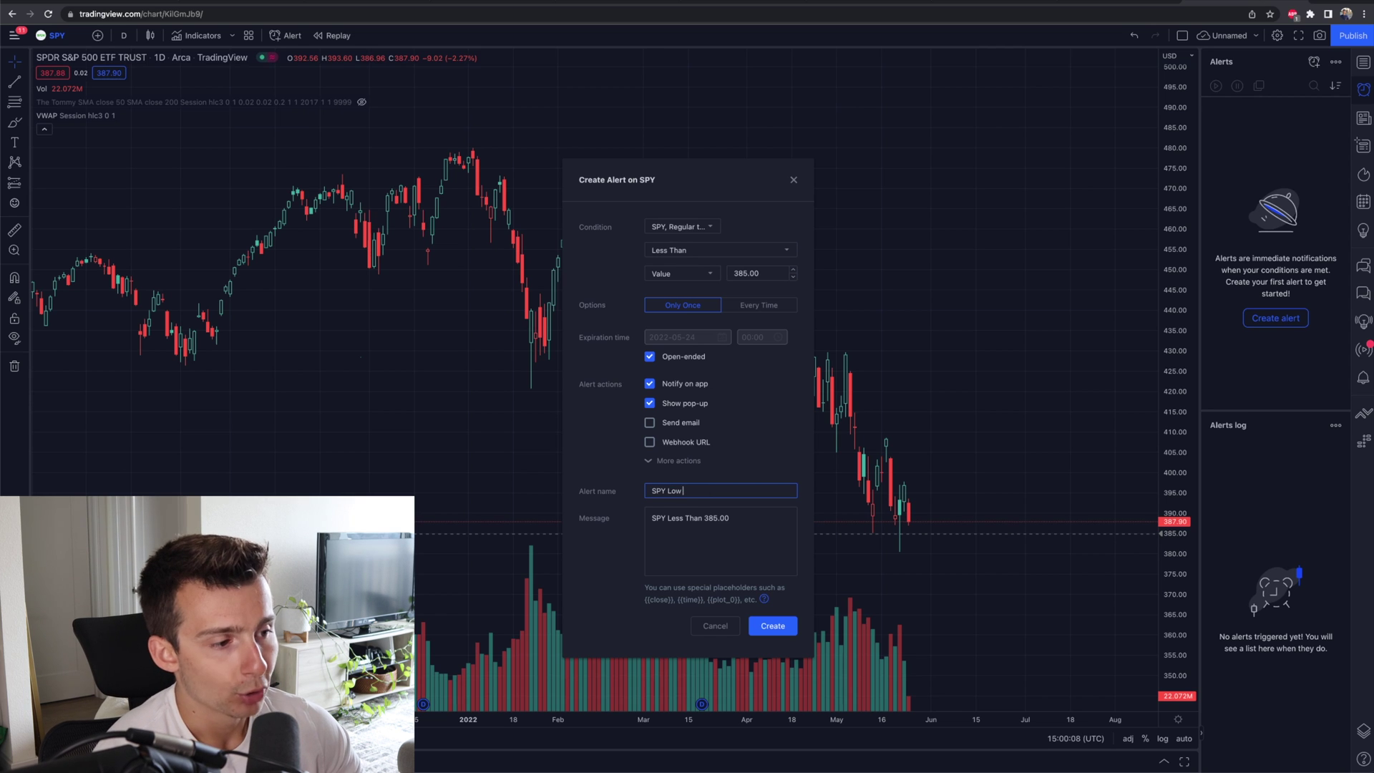
{"action": "type", "text": " Breakdown"}
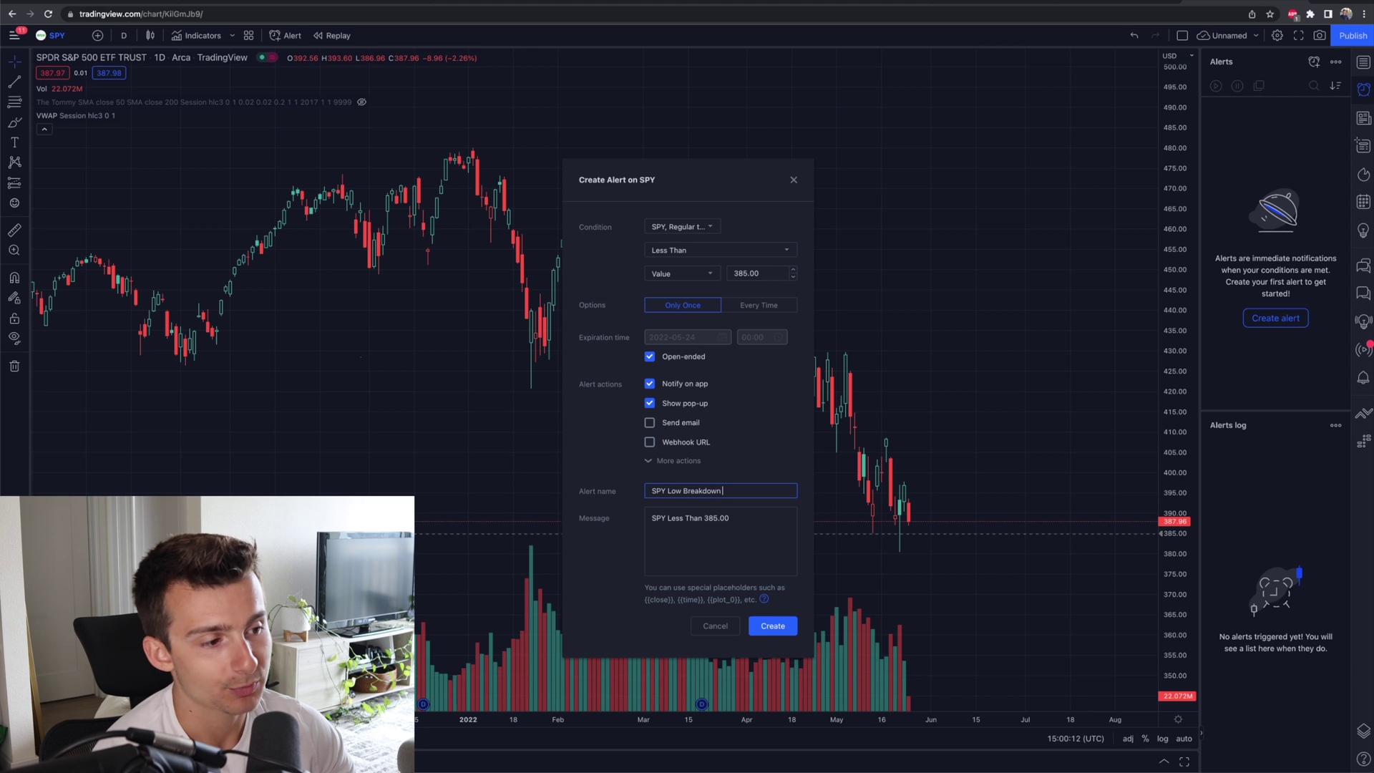
{"action": "left_click_drag", "start_coordinate": [650, 518], "coordinate": [705, 518]}
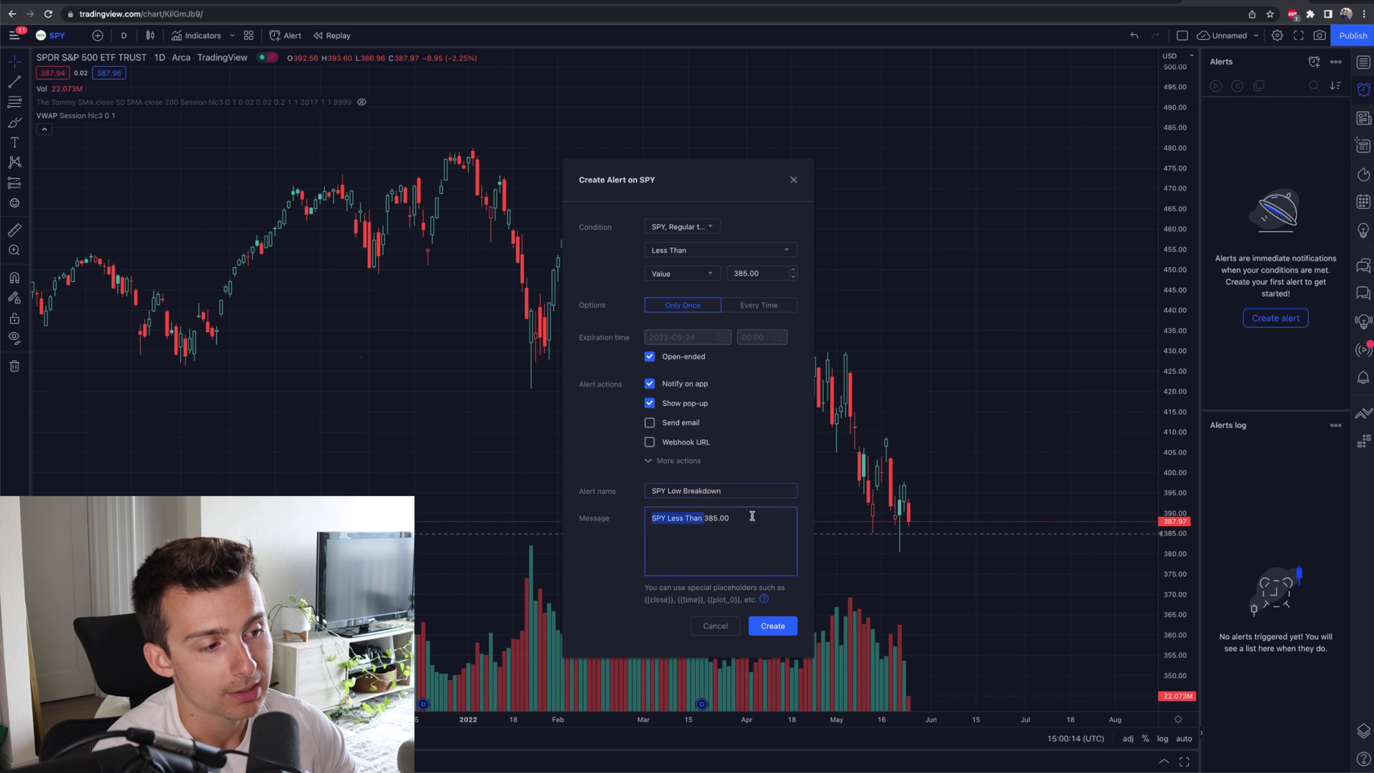
{"action": "left_click", "coordinate": [750, 519]}
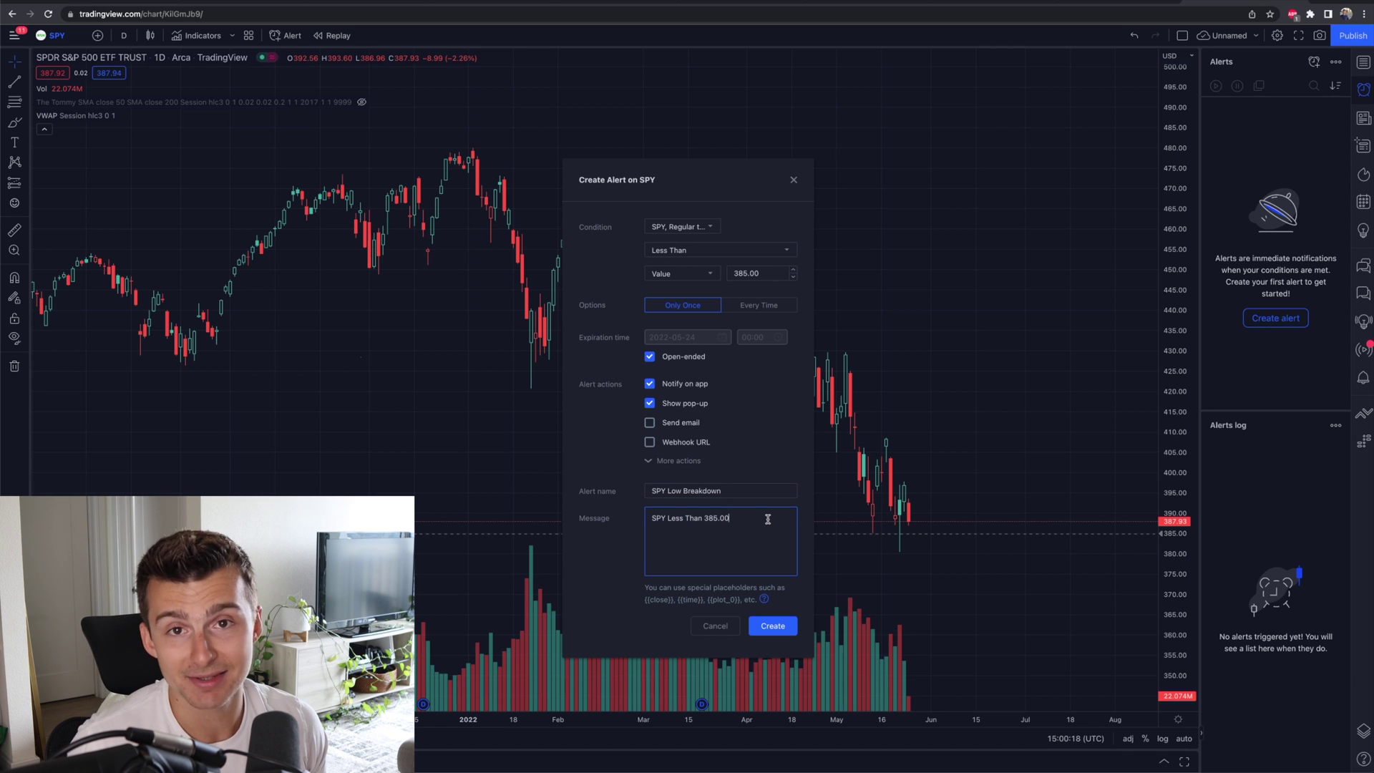
{"action": "type", "text": ". "}
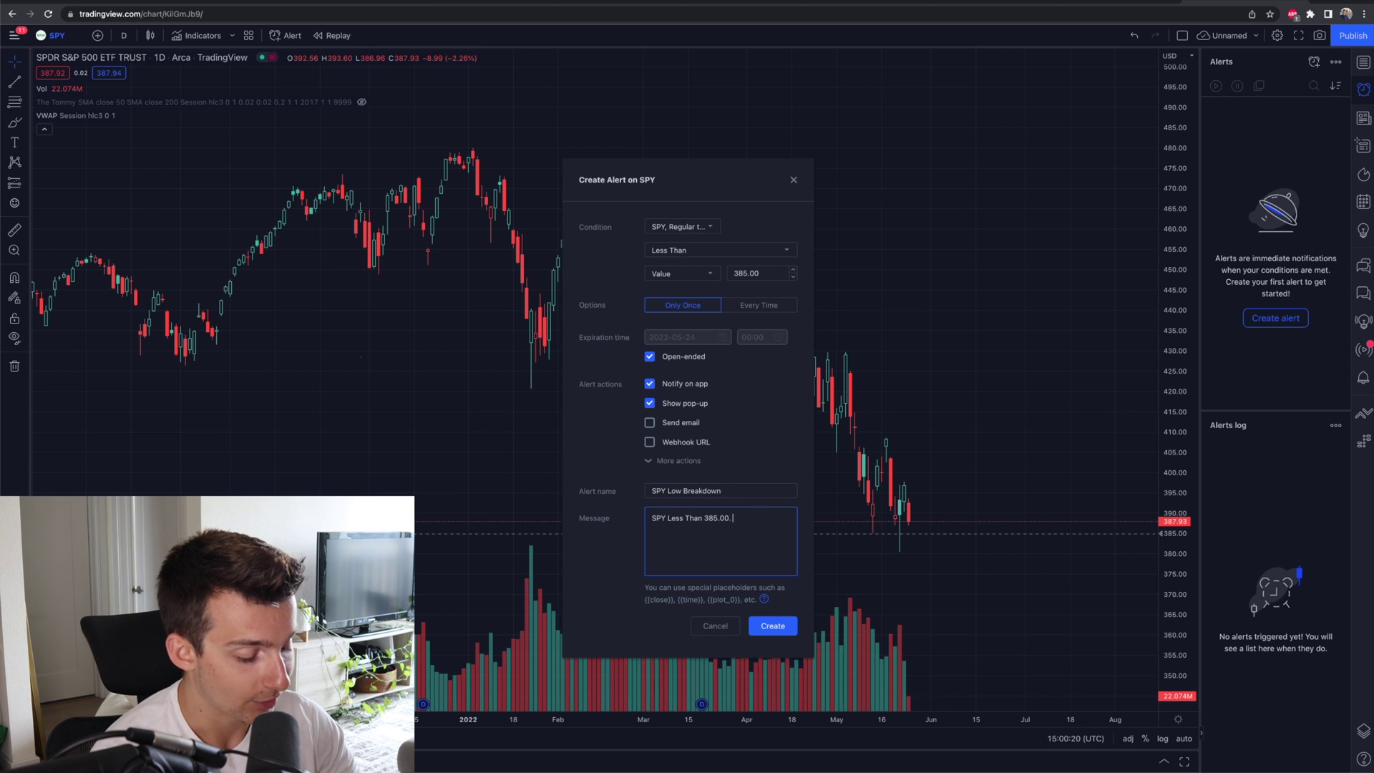
{"action": "type", "text": "GO B"}
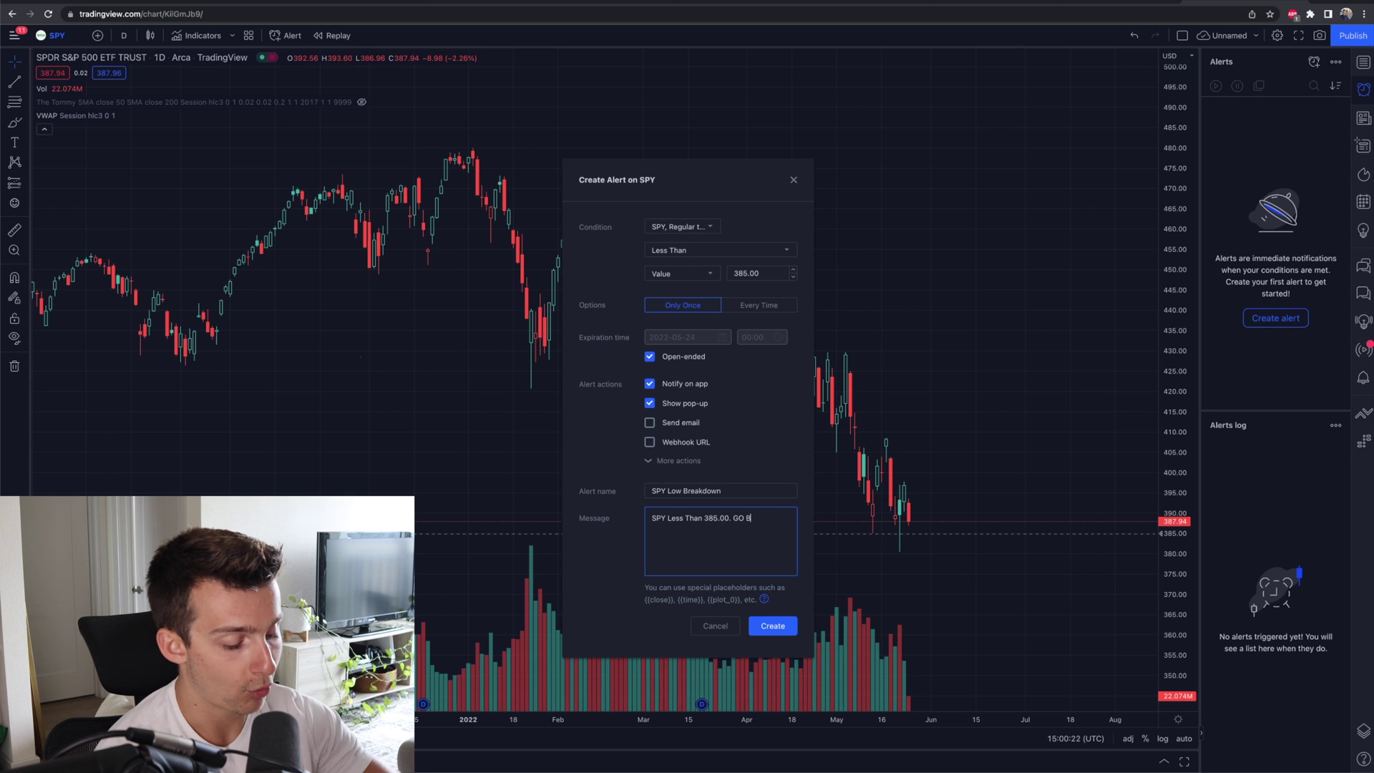
{"action": "type", "text": "UY CALLS"}
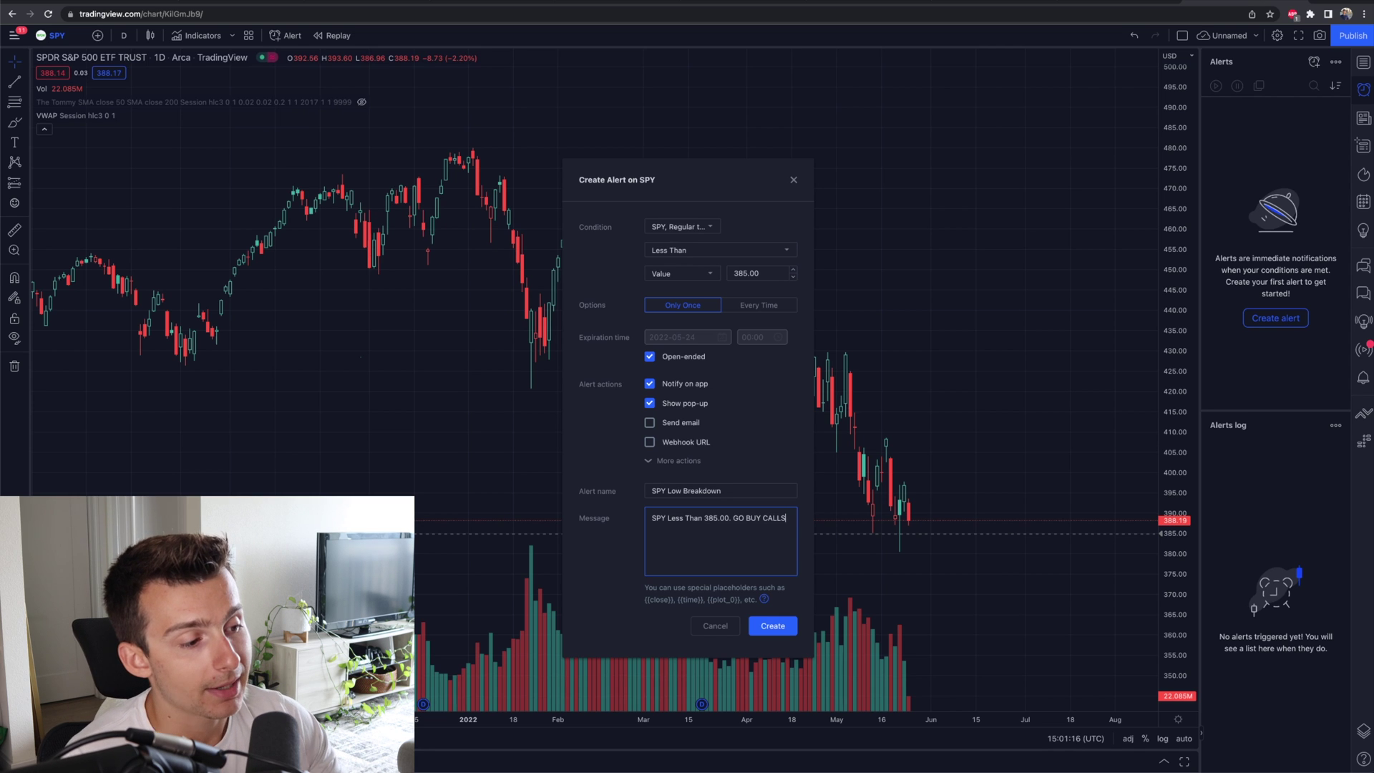
{"action": "left_click", "coordinate": [773, 624]}
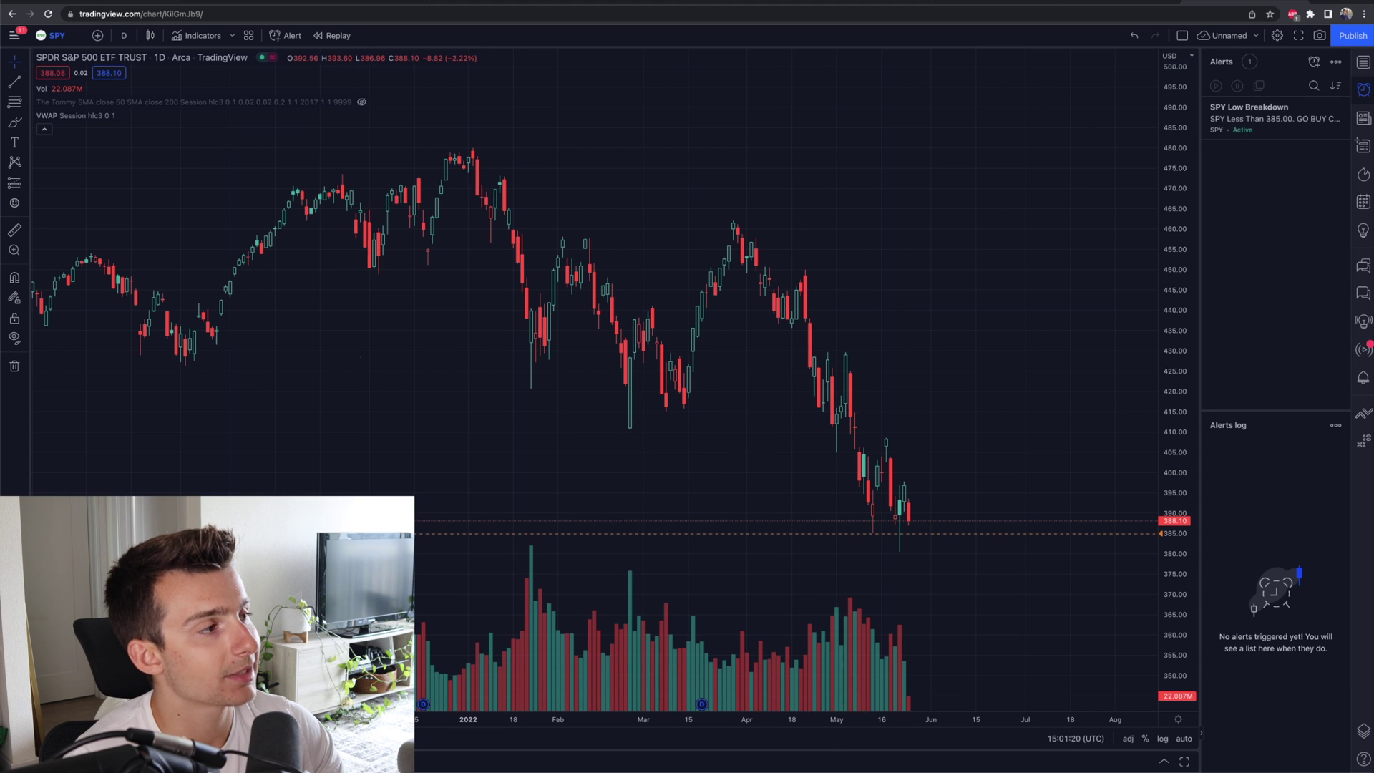
- Pause the SPY Low Breakdown alert in the Alerts panel, then restart it
{"action": "mouse_move", "coordinate": [1343, 116]}
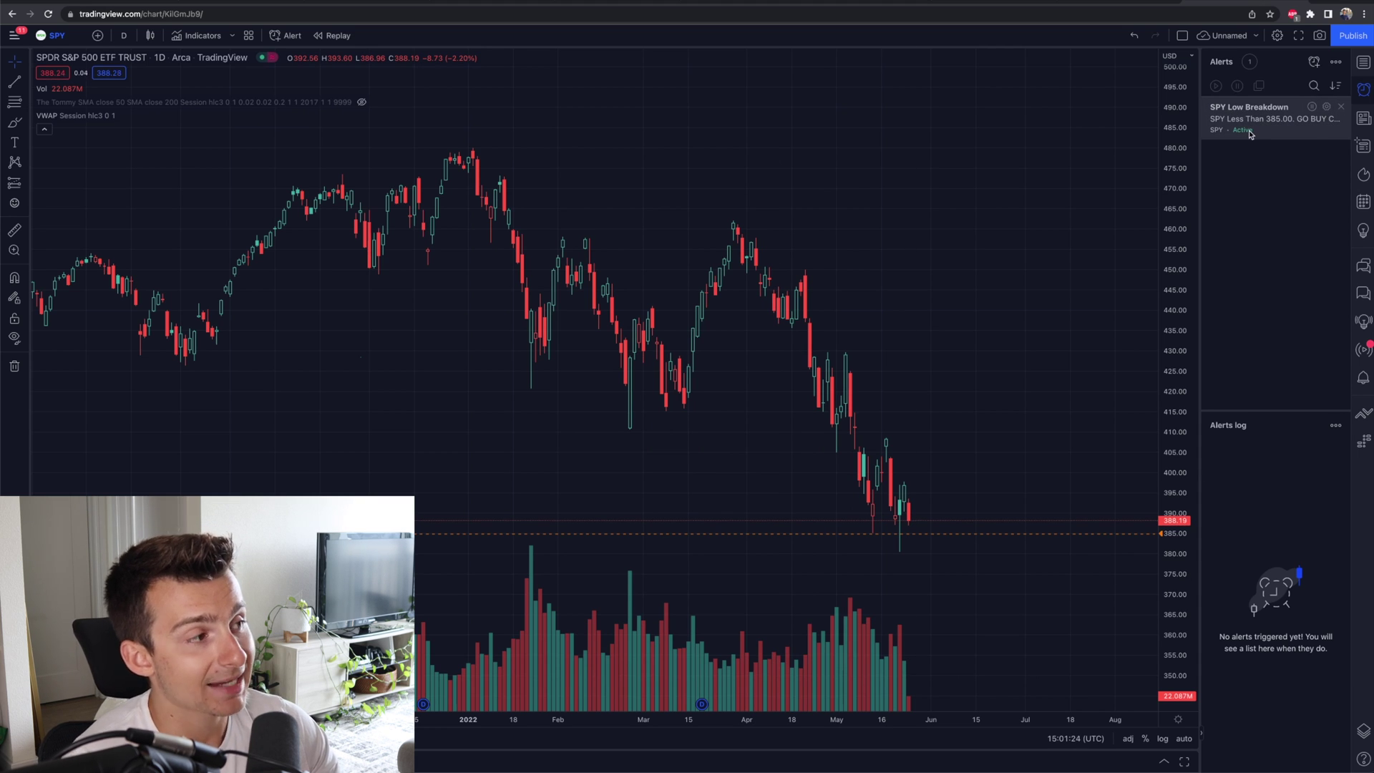
{"action": "left_click", "coordinate": [1311, 107]}
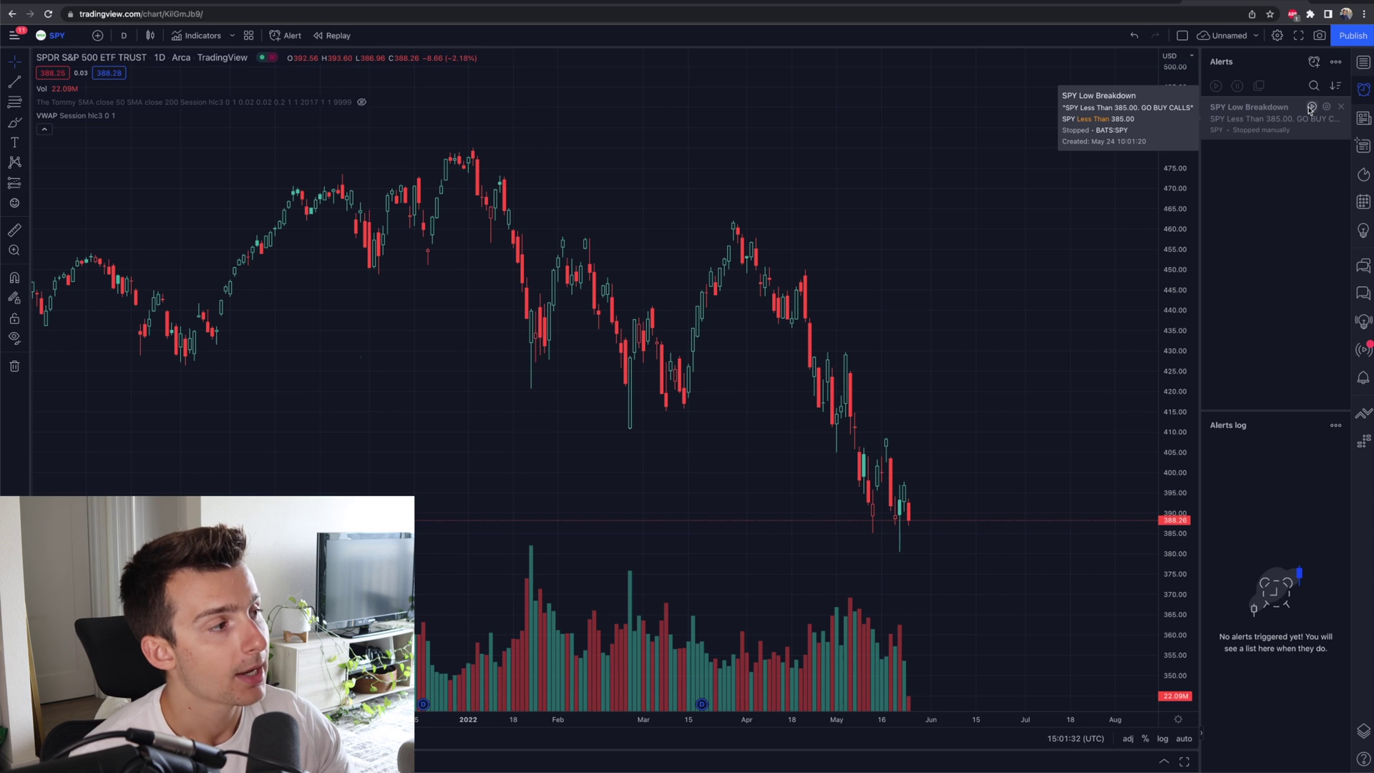
{"action": "left_click", "coordinate": [1310, 108]}
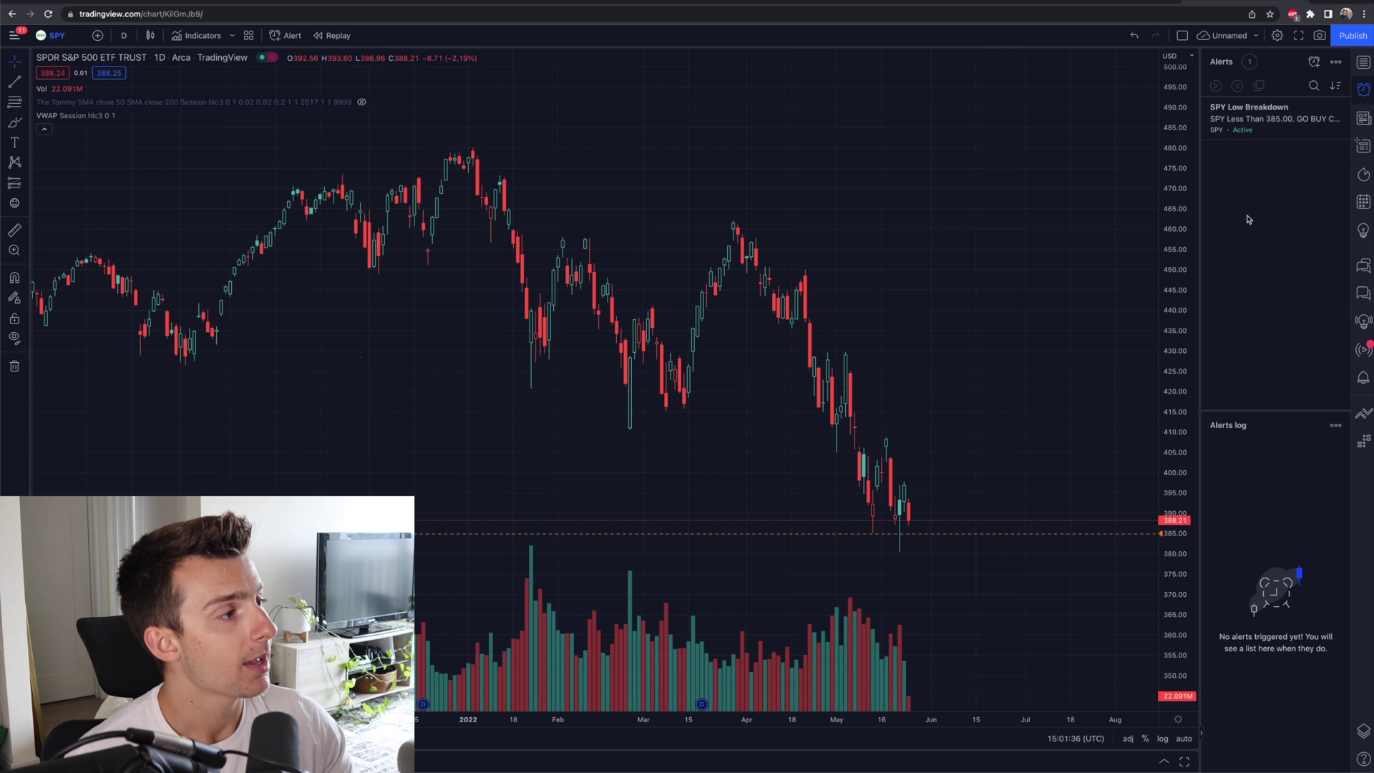
{"action": "mouse_move", "coordinate": [1321, 104]}
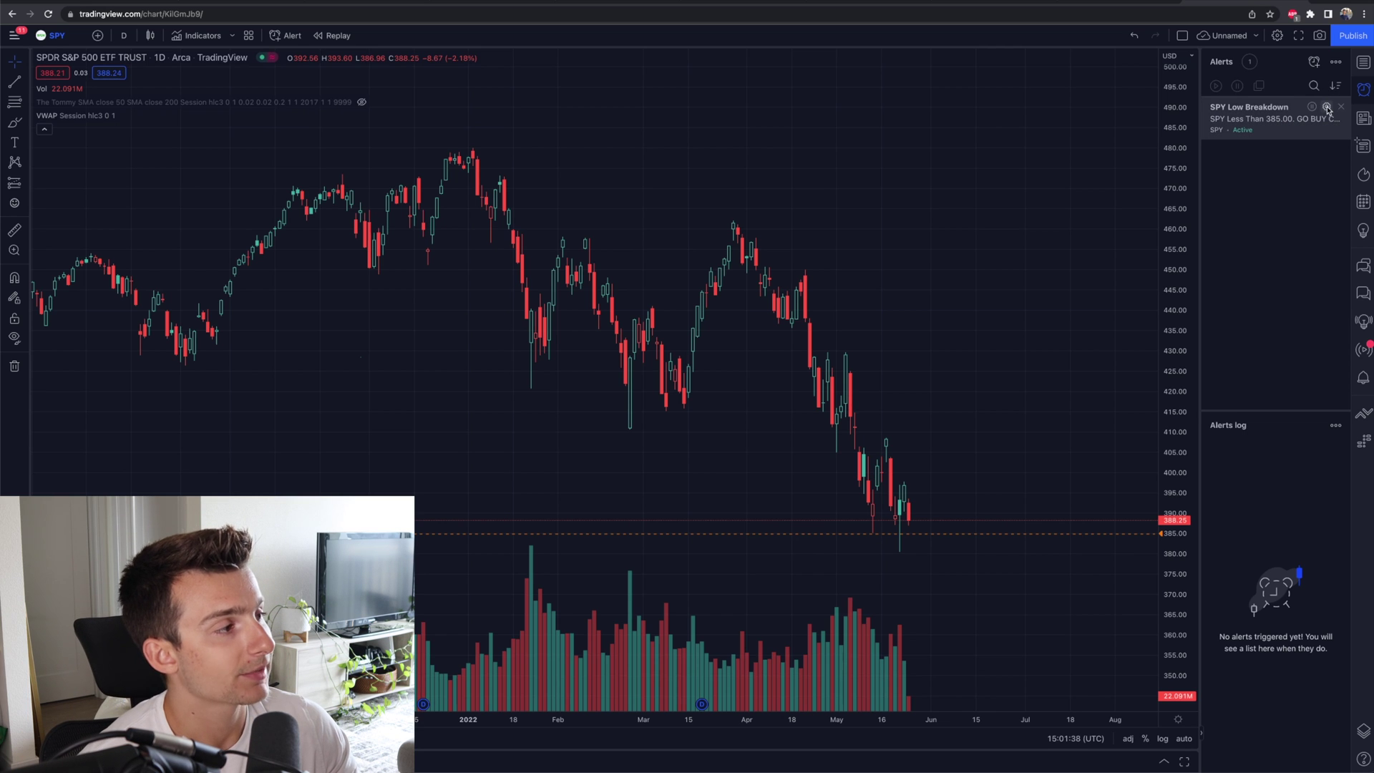
{"action": "left_click", "coordinate": [1327, 107]}
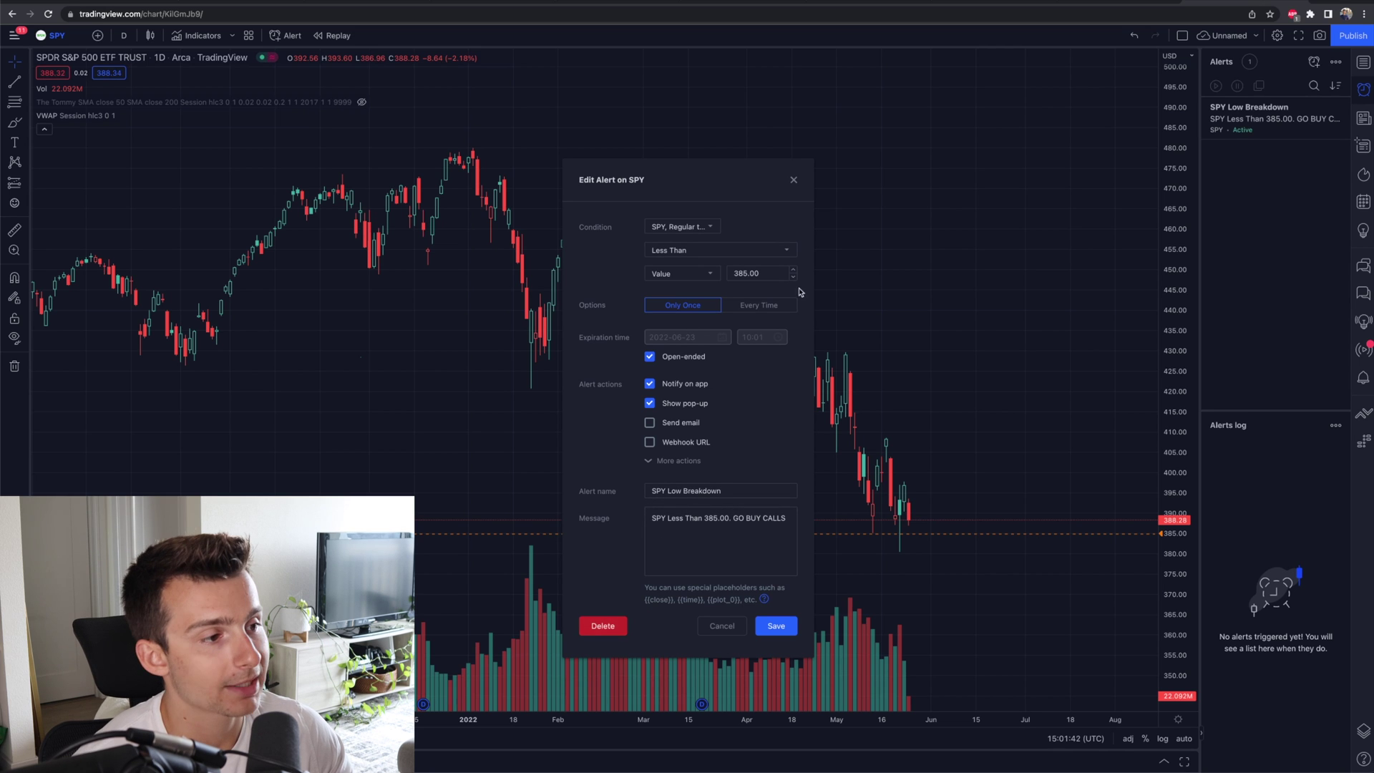
{"action": "left_click", "coordinate": [793, 180]}
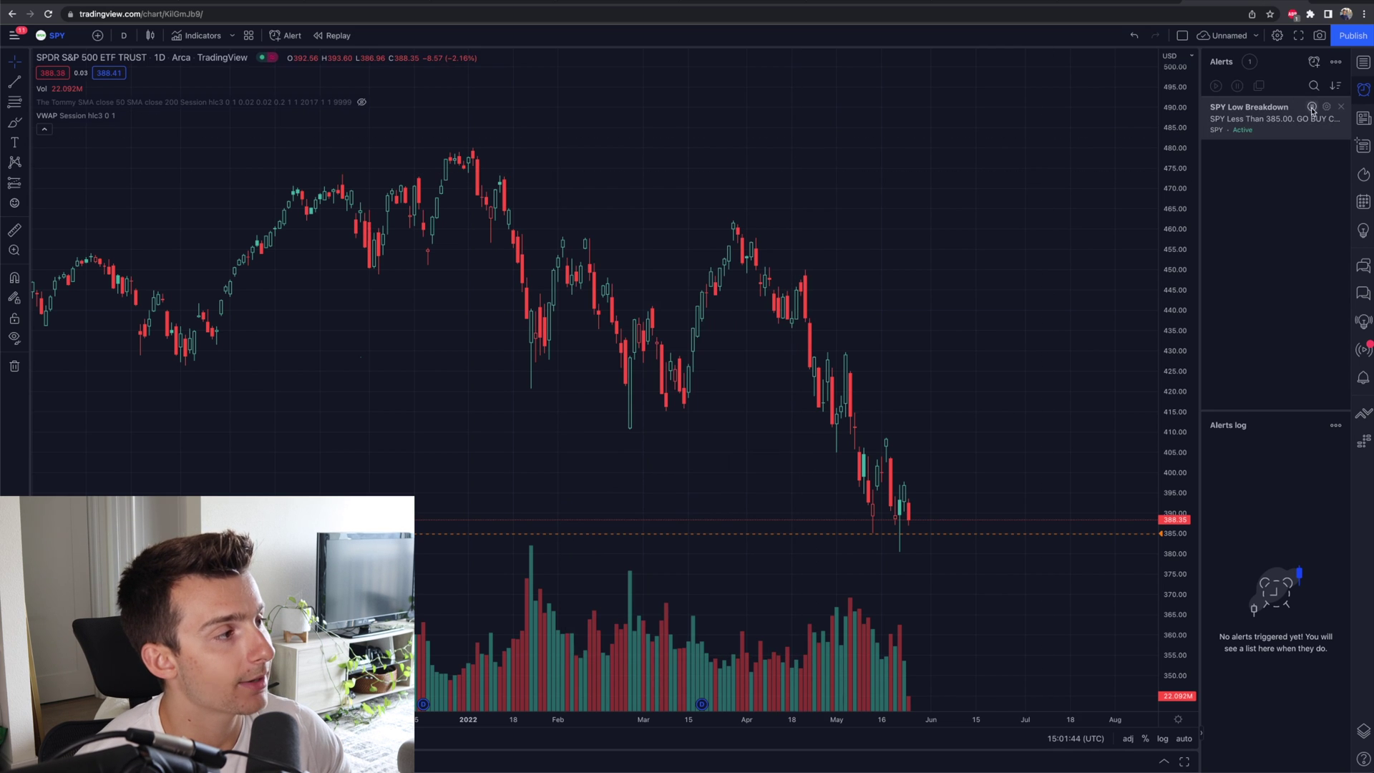